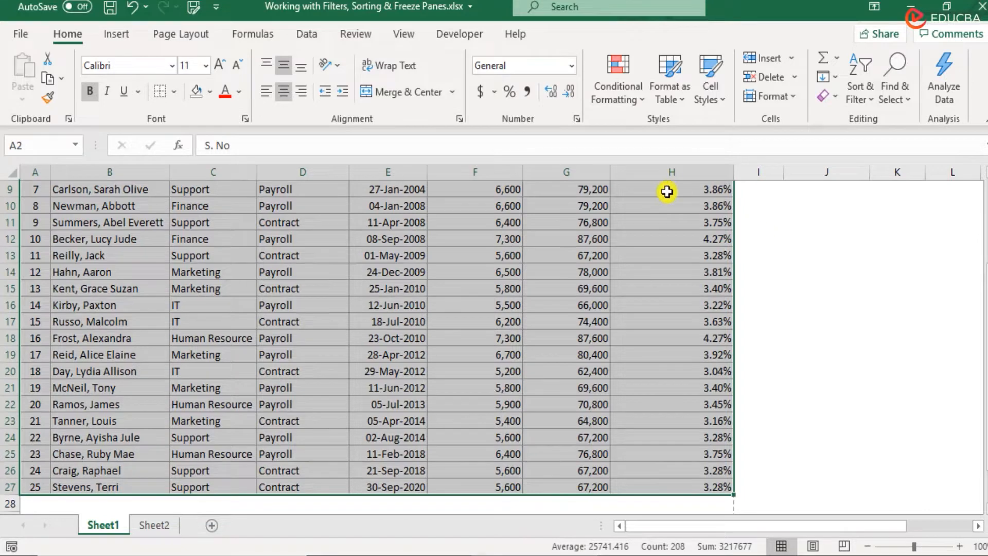
Step: Undo the last column width change and select the whole salary table, A2:H27
scroll(671, 206, up, 3)
key(ctrl+z)
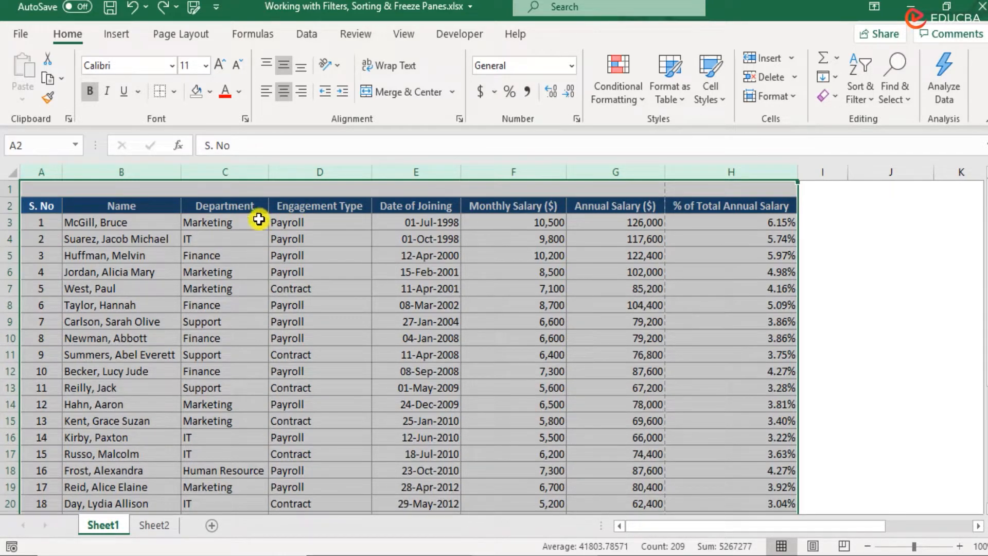
drag(33, 203, 788, 493)
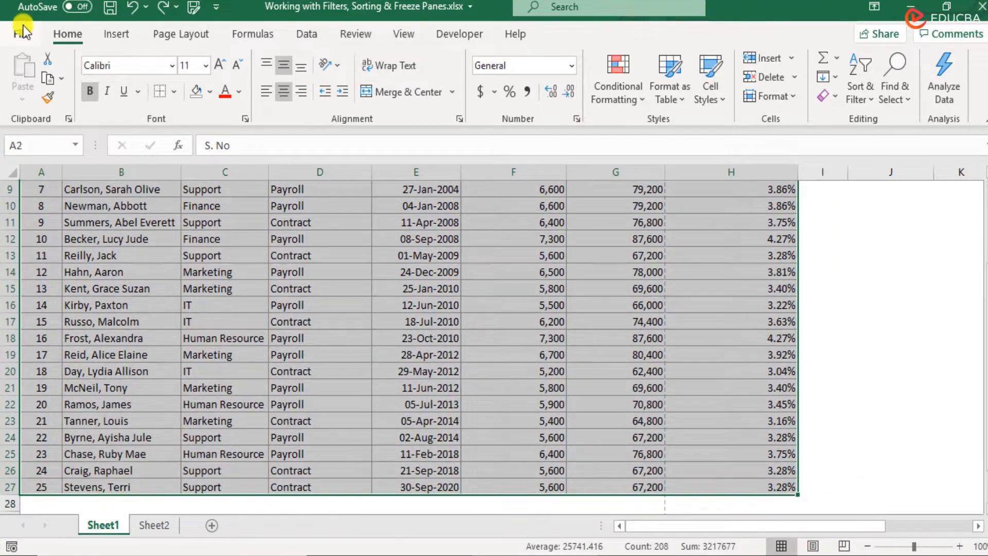
Step: Open the print settings and scale the selection with Fit All Columns on One Page
click(21, 34)
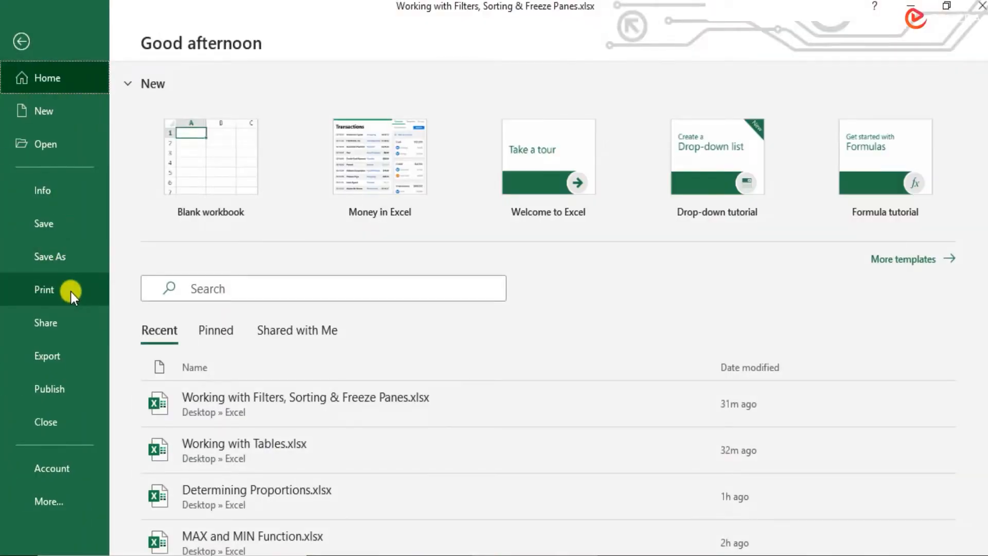
click(70, 291)
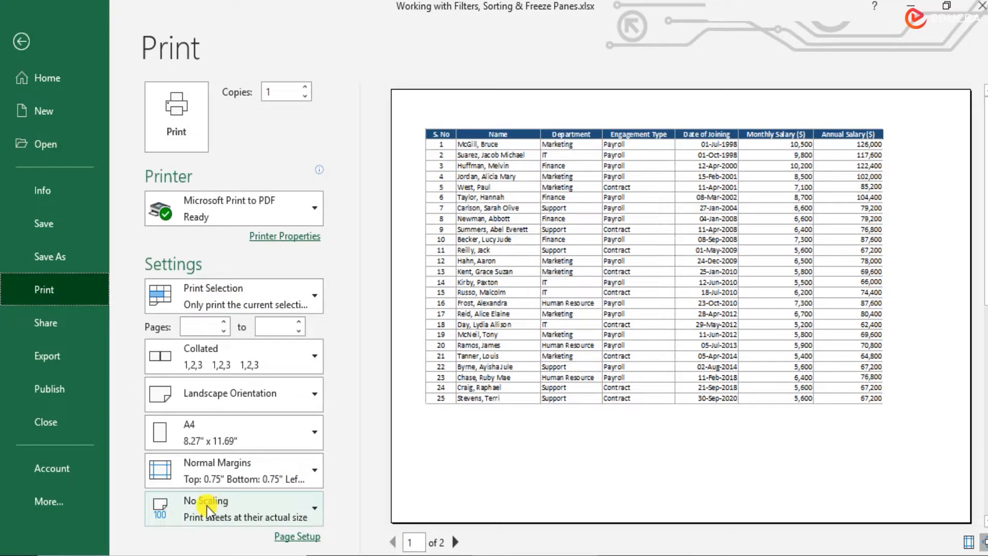
click(258, 507)
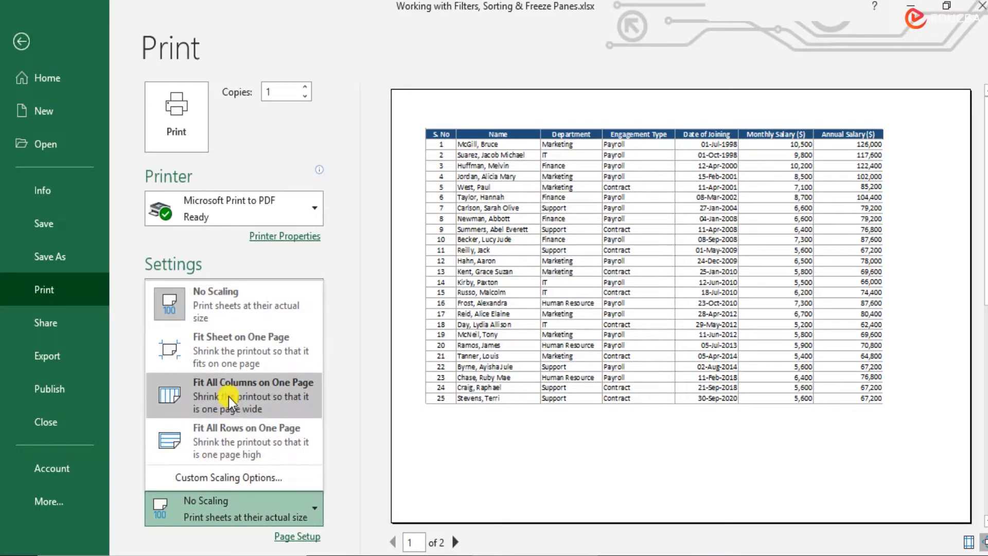
click(255, 391)
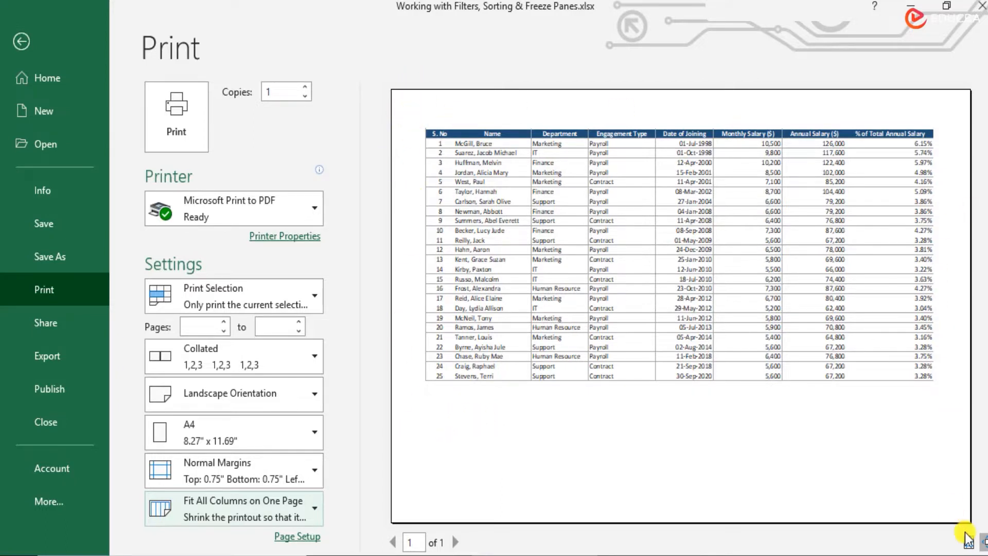
Step: Set the print margins to the Narrow preset
click(227, 470)
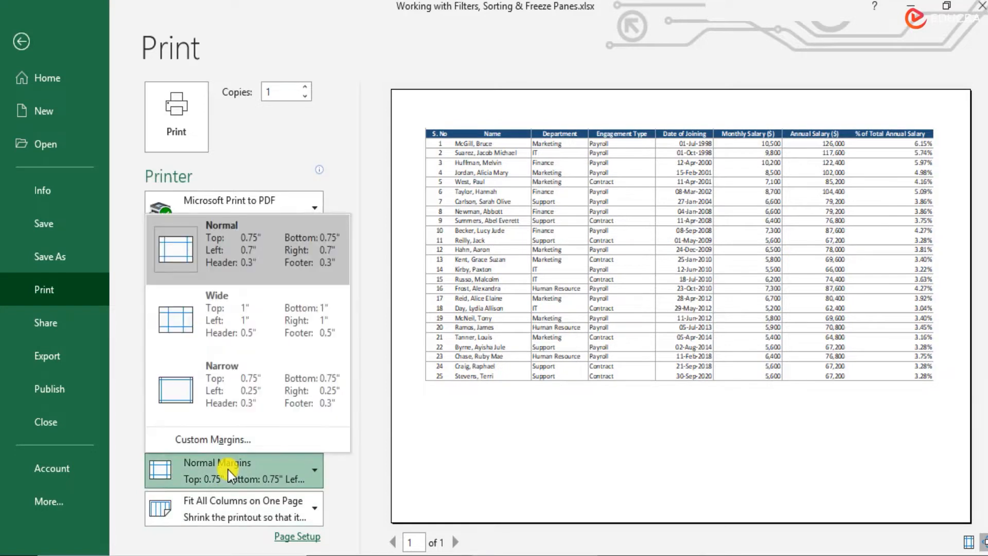
click(230, 478)
click(231, 478)
click(246, 401)
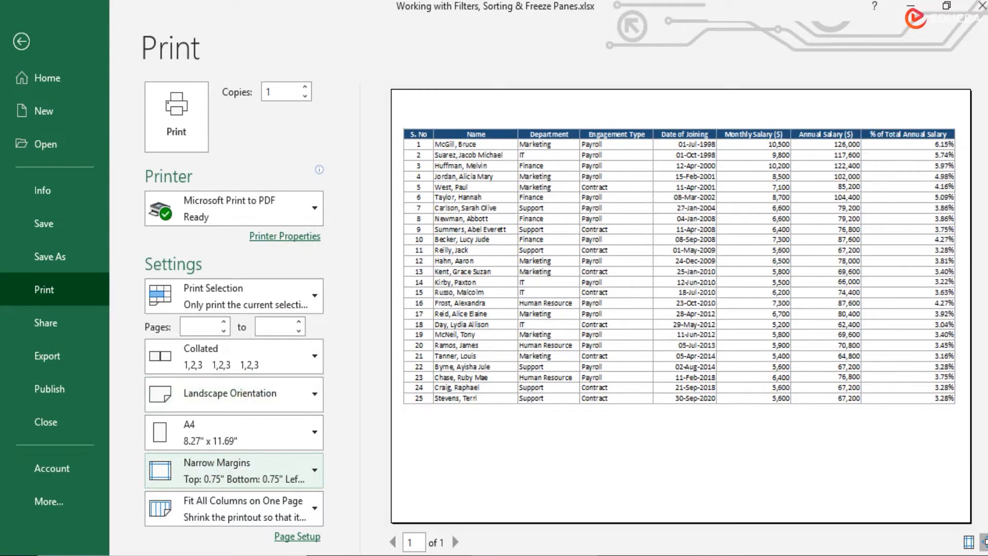
Step: Use the custom margins to center the printout on the page both horizontally and vertically
click(231, 474)
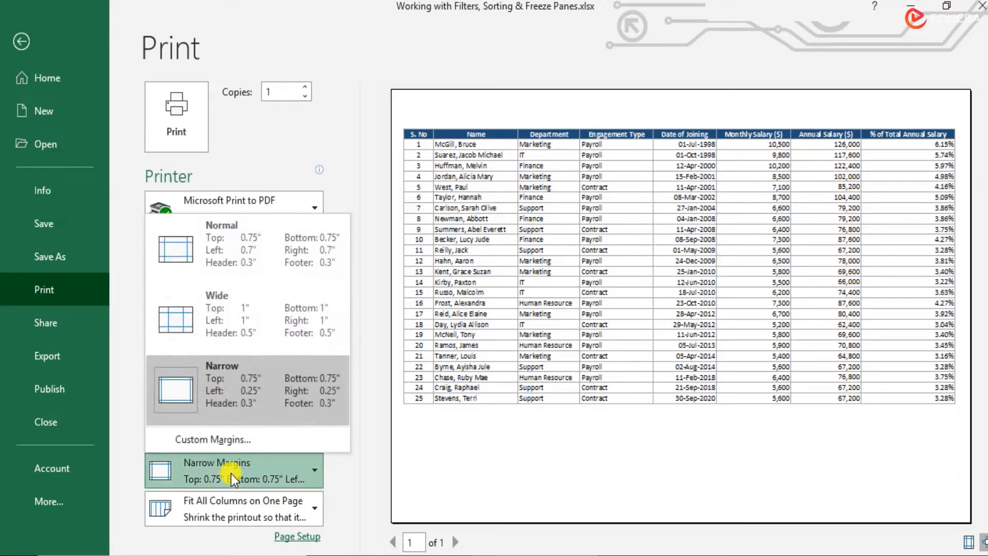
click(265, 441)
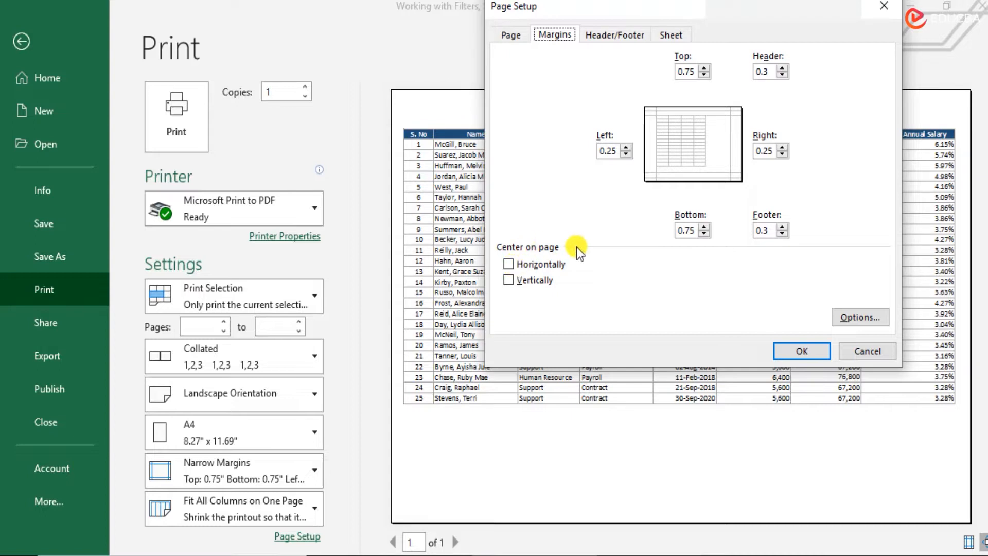
click(511, 280)
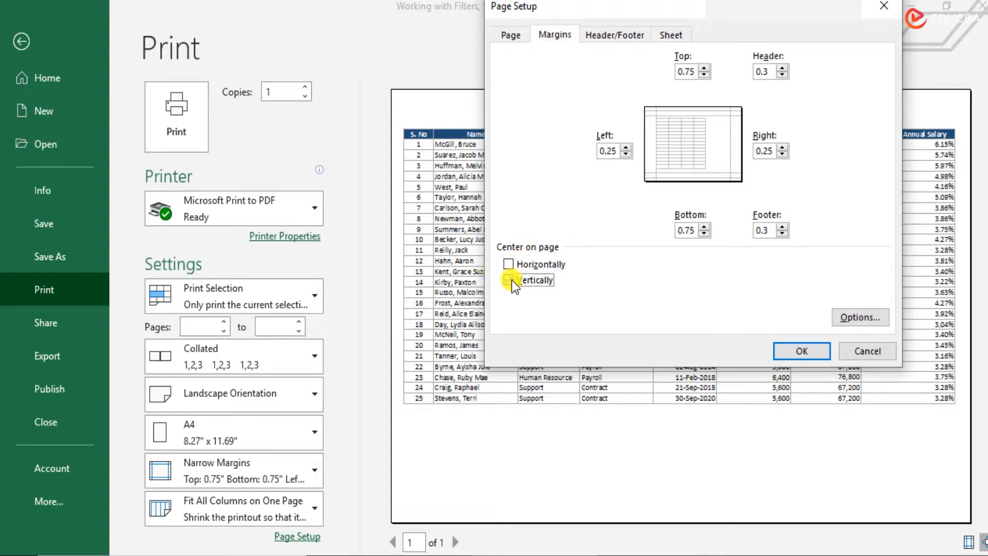
click(511, 279)
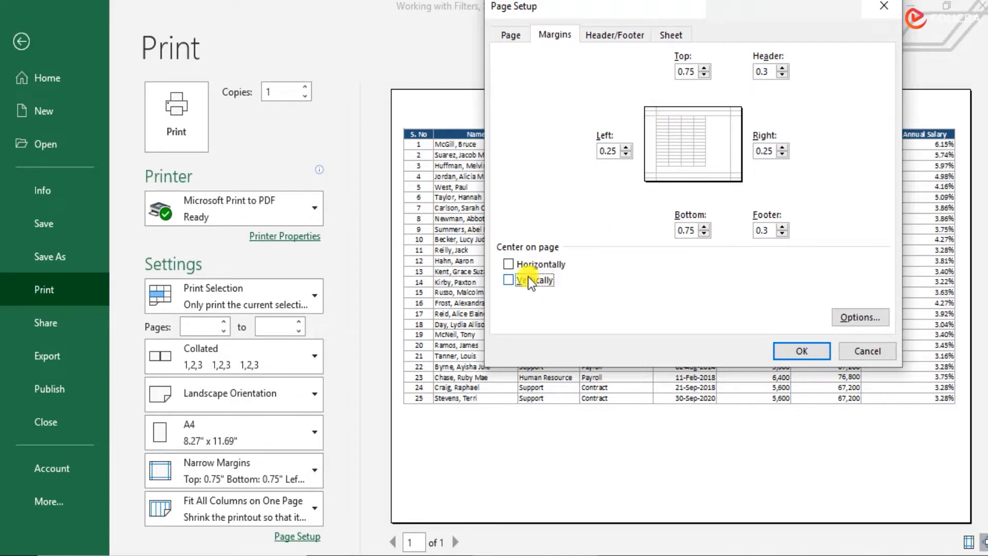
click(509, 264)
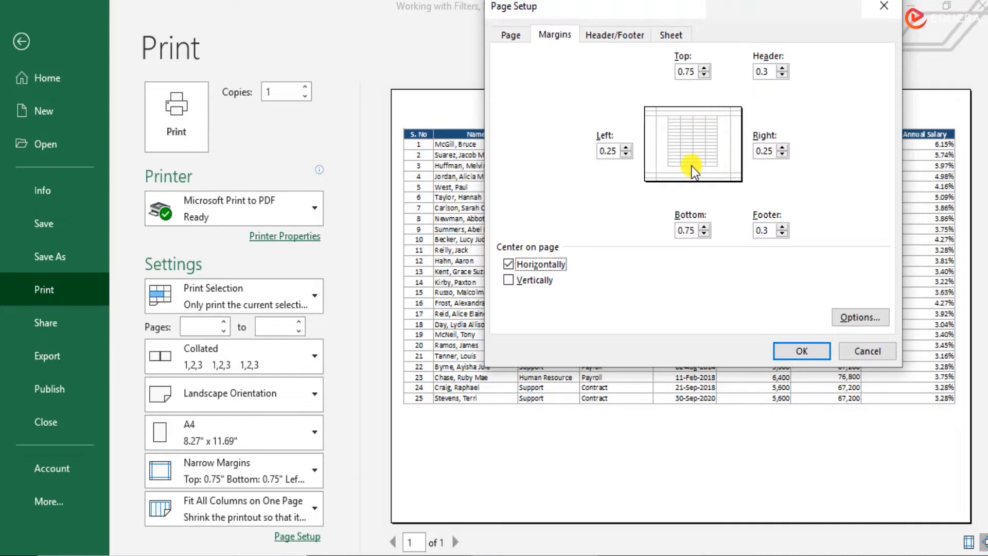
click(508, 281)
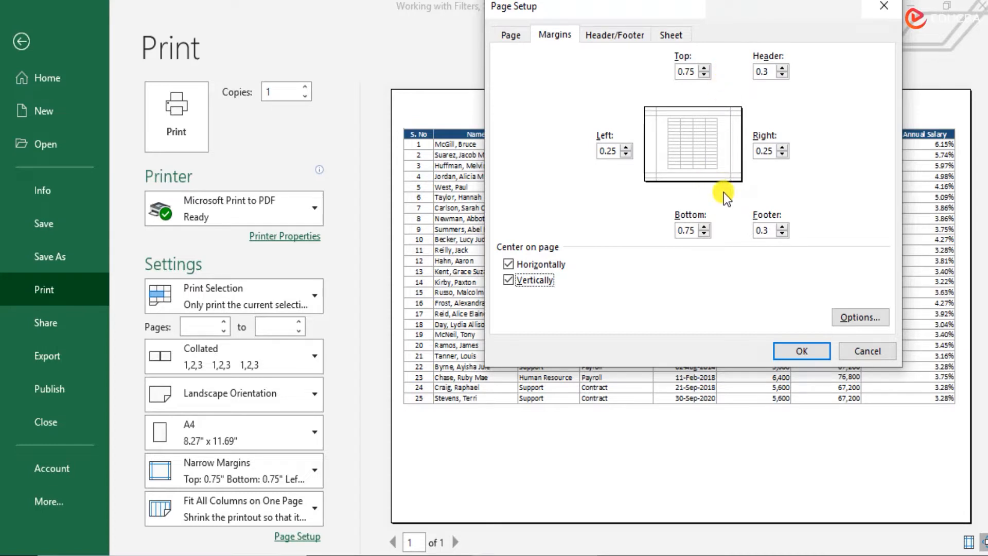
click(795, 353)
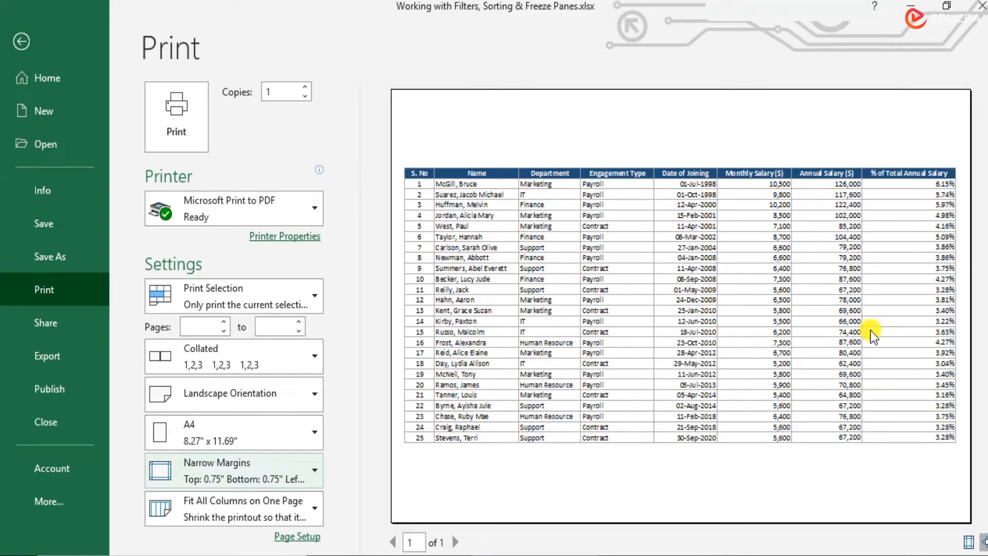
Step: Turn off vertical centering in the custom margins and apply the change
click(231, 480)
click(248, 443)
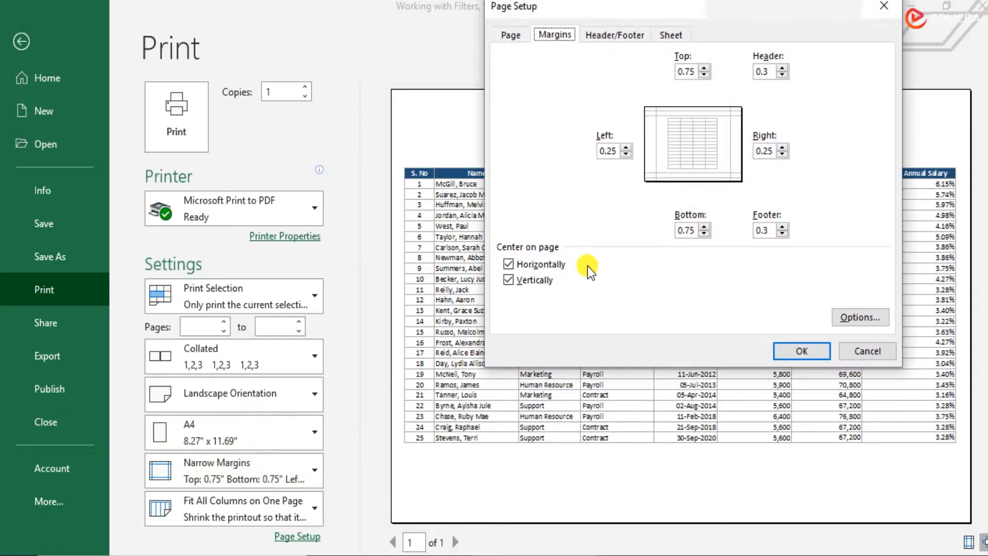
click(518, 283)
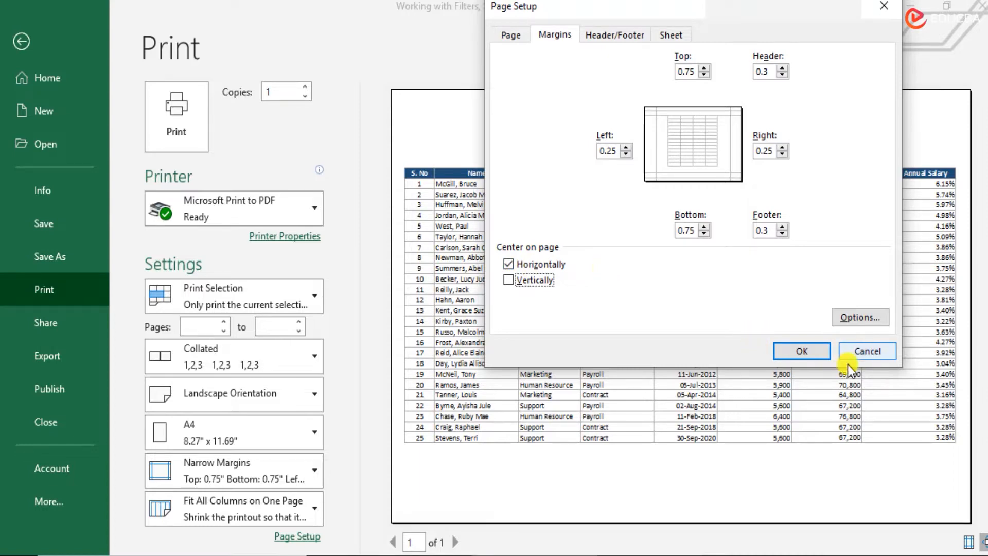
click(808, 351)
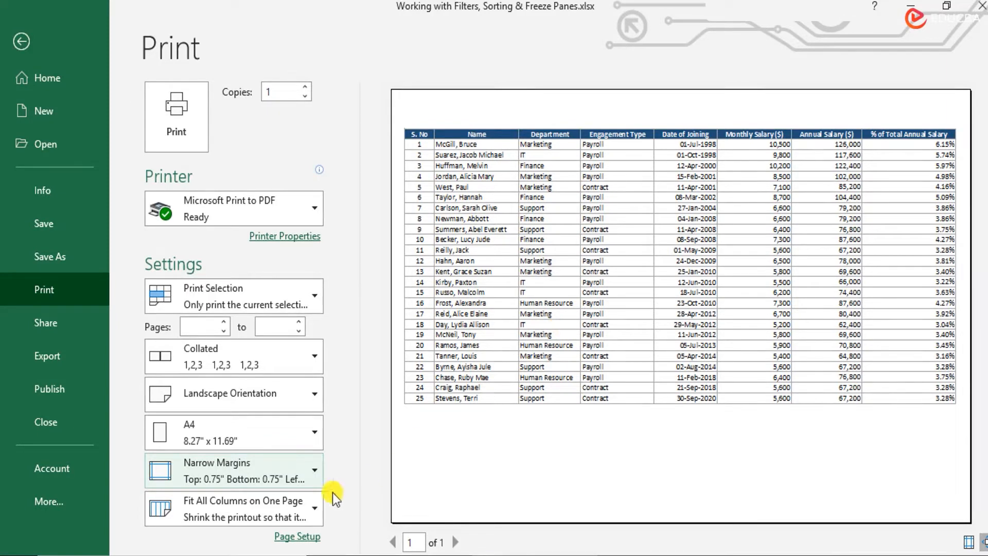
Step: Change the print scaling to Fit Sheet on One Page
click(280, 507)
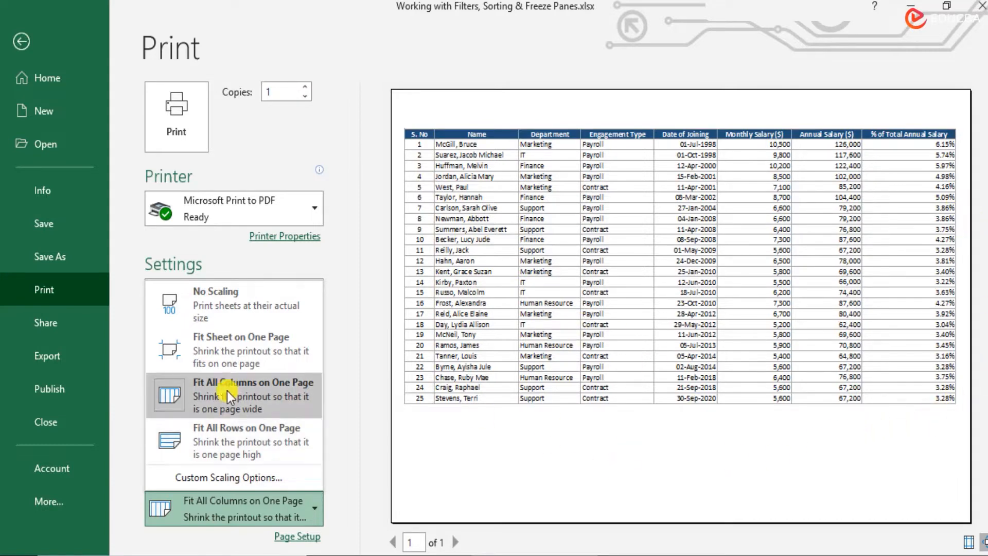
click(261, 352)
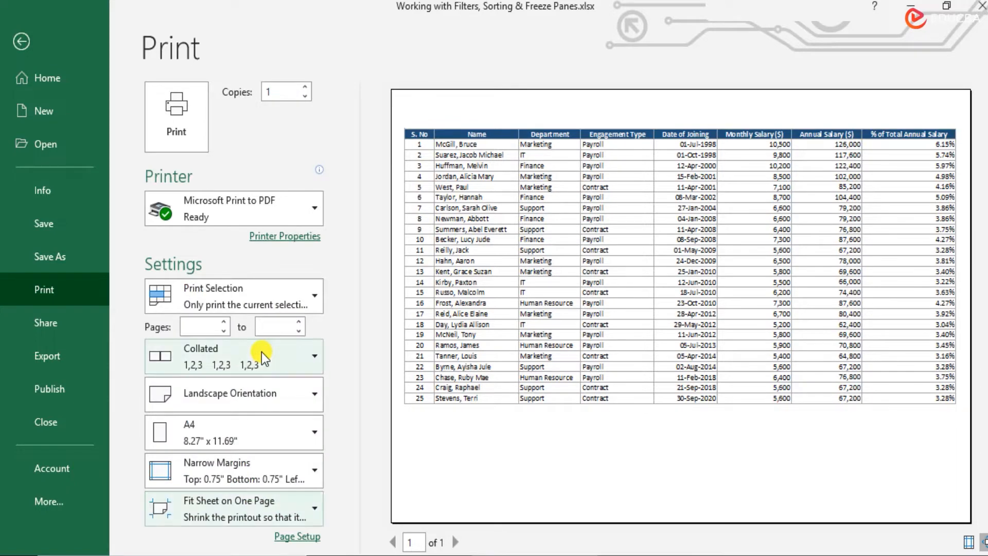
click(277, 513)
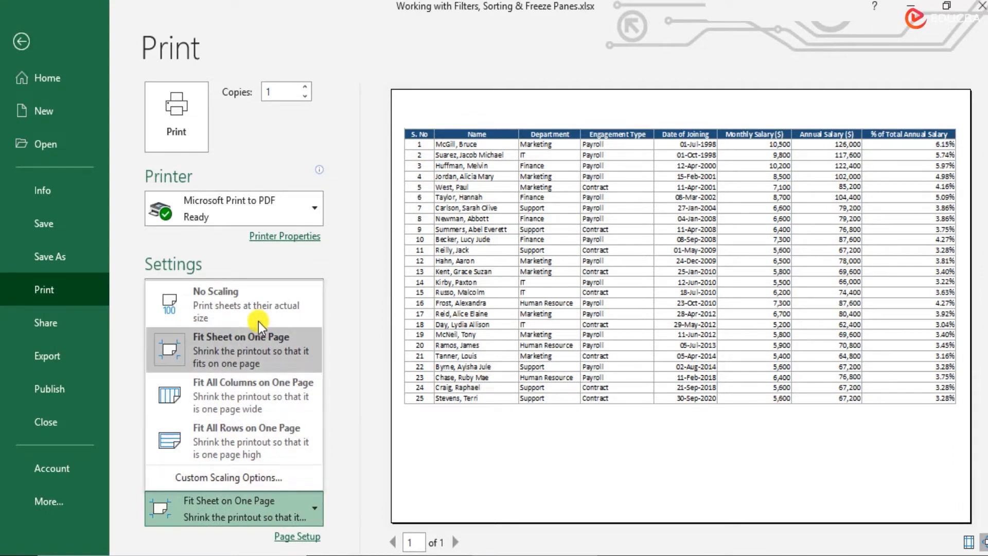
click(341, 406)
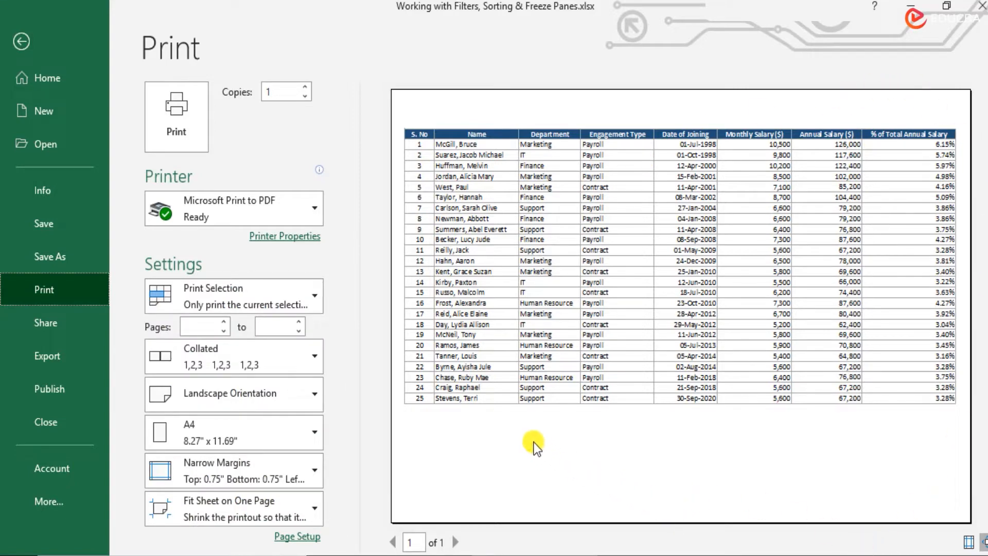
Step: Switch the printout to Portrait Orientation and scale it with Fit All Columns on One Page
click(279, 399)
key(Escape)
click(280, 434)
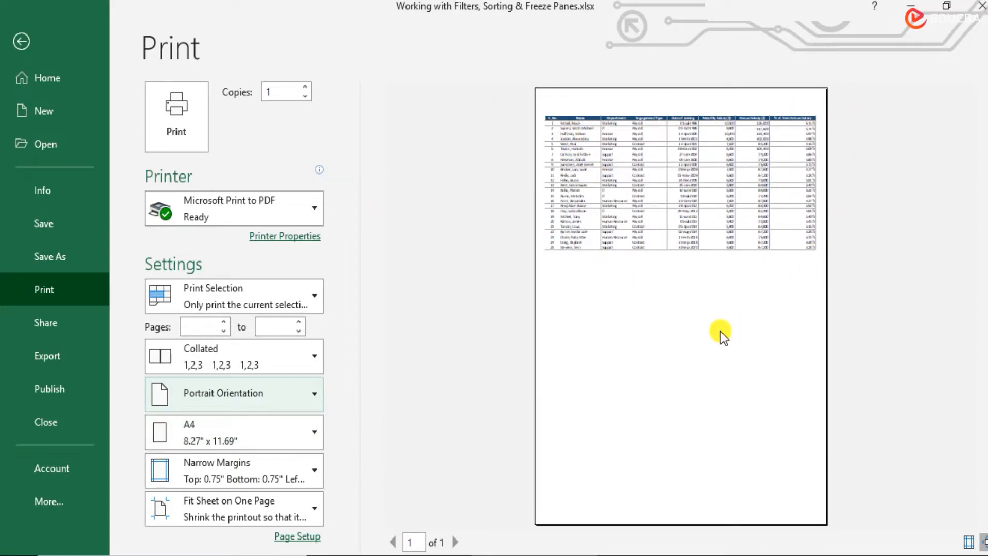
click(227, 511)
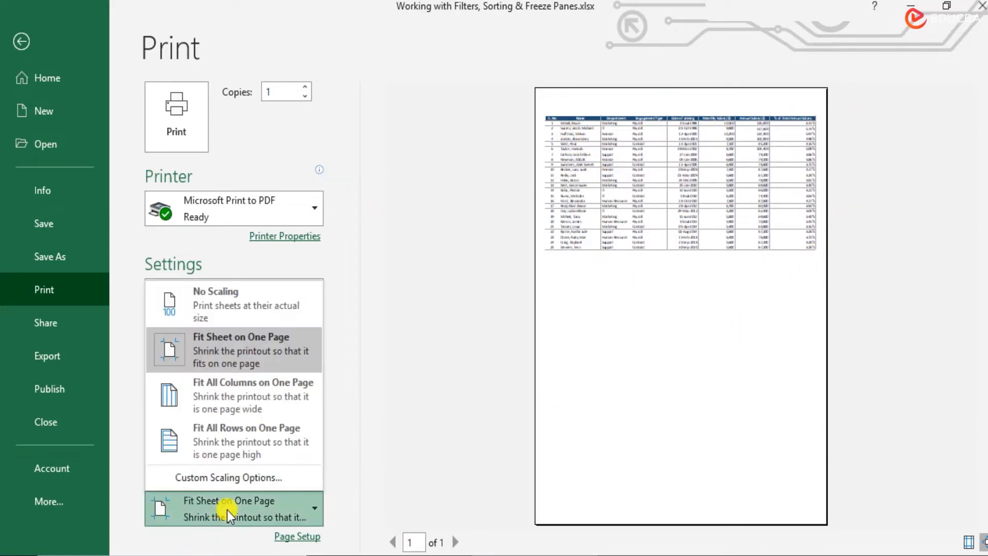
click(227, 401)
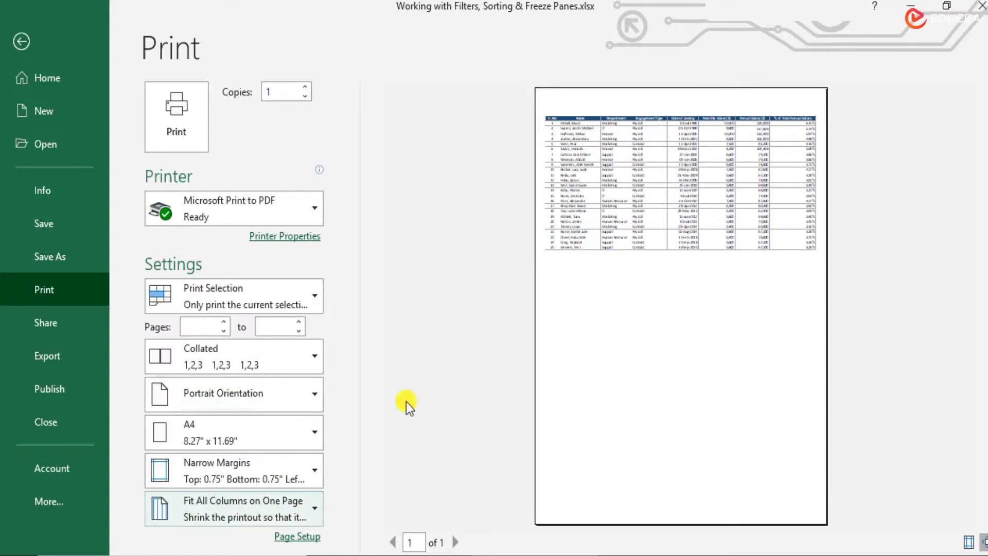
Step: Set the print scaling to No Scaling, check both preview pages and return to the worksheet
click(228, 512)
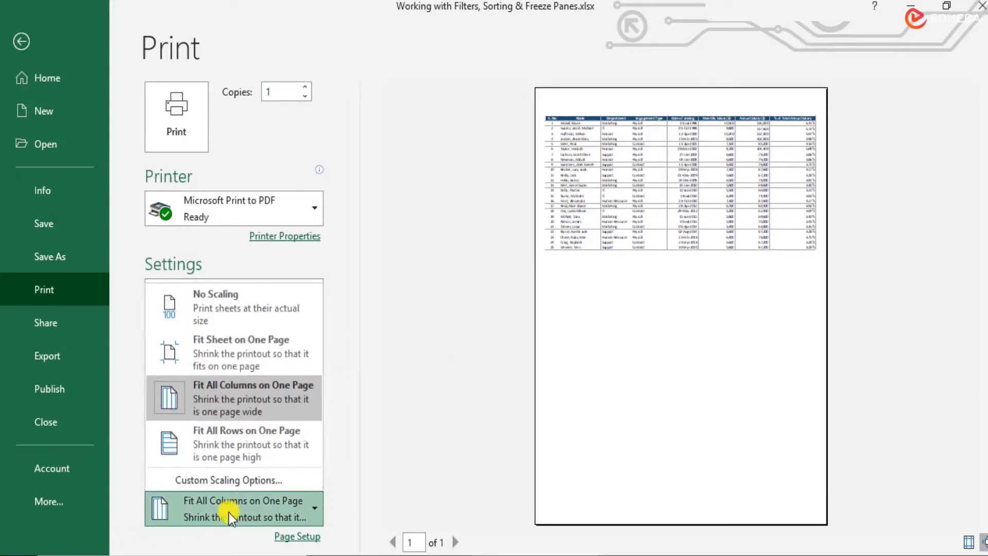
click(266, 293)
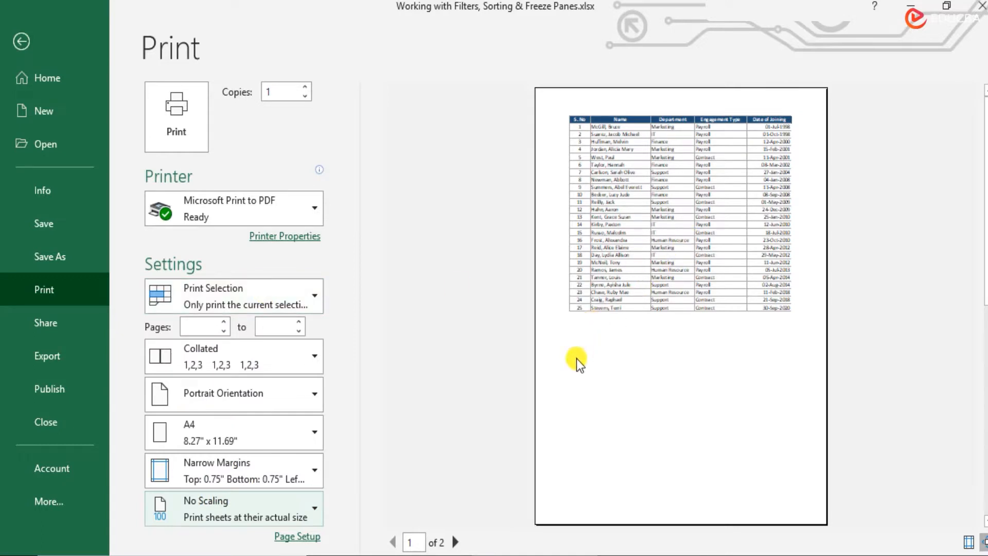
click(456, 541)
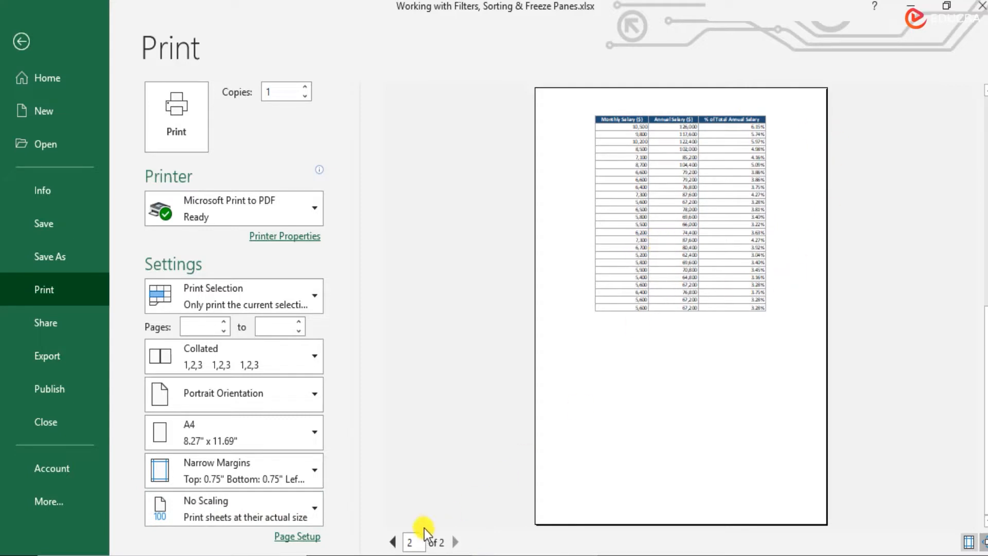
click(392, 542)
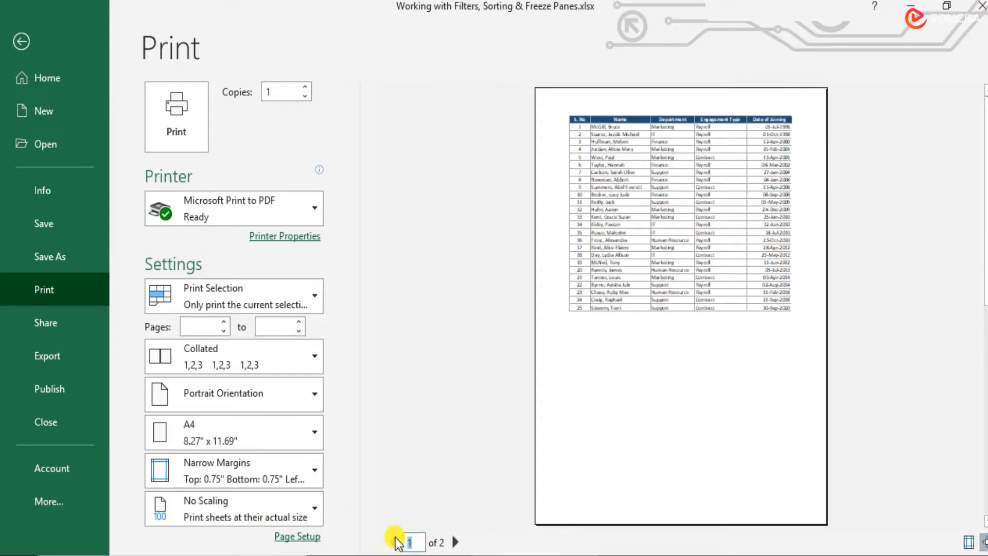
click(27, 42)
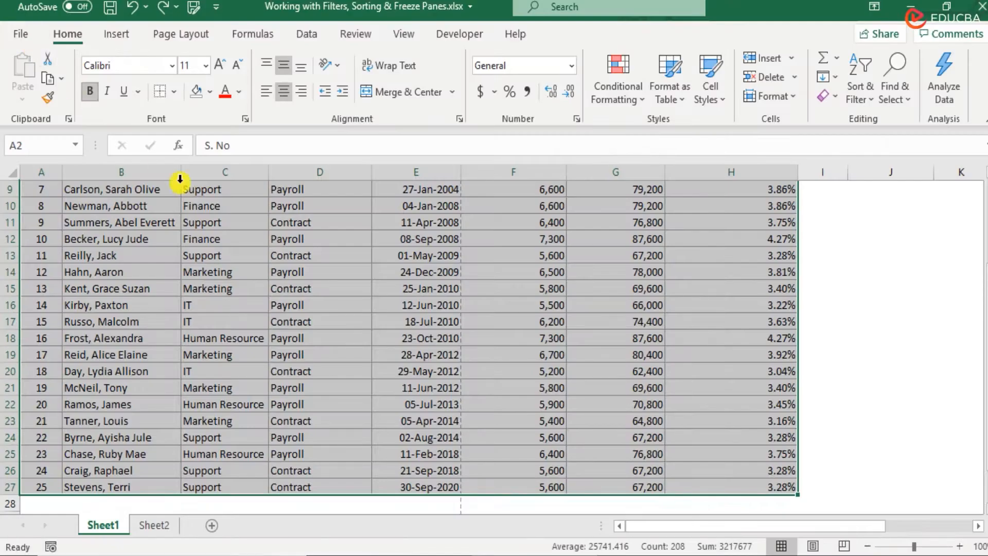
Step: Deselect the table and show Sheet1 in Page Layout view at the header area of its first page
click(358, 372)
scroll(358, 371, up, 3)
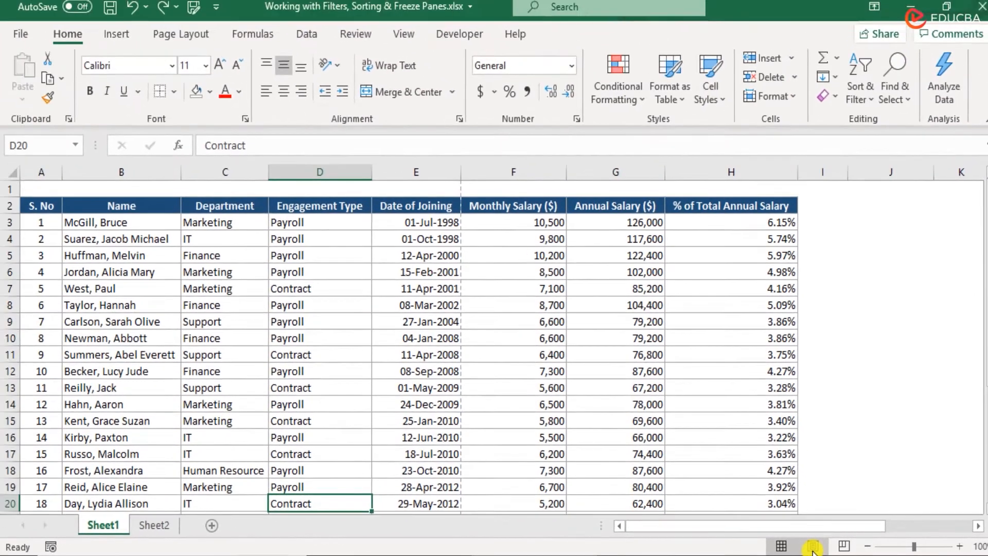
click(748, 545)
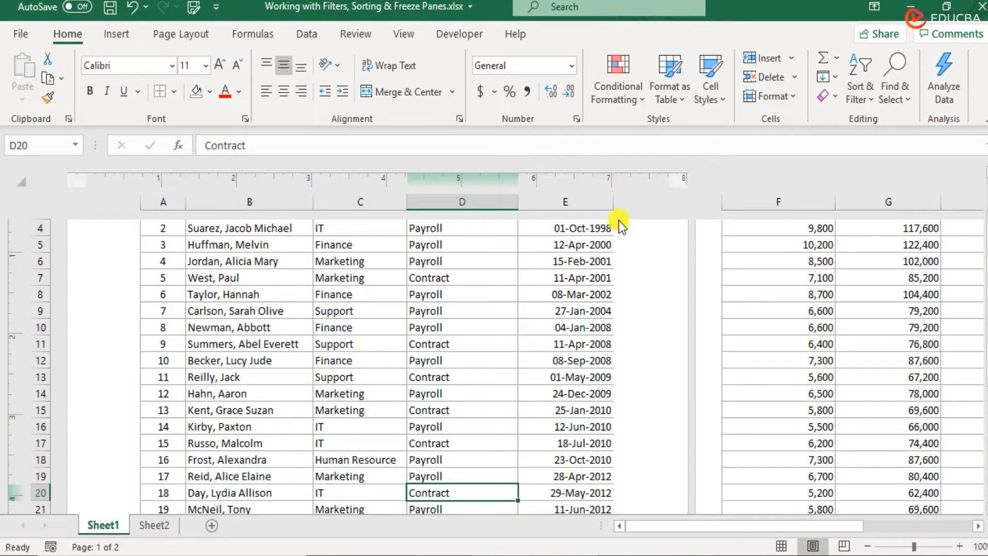
scroll(359, 322, up, 3)
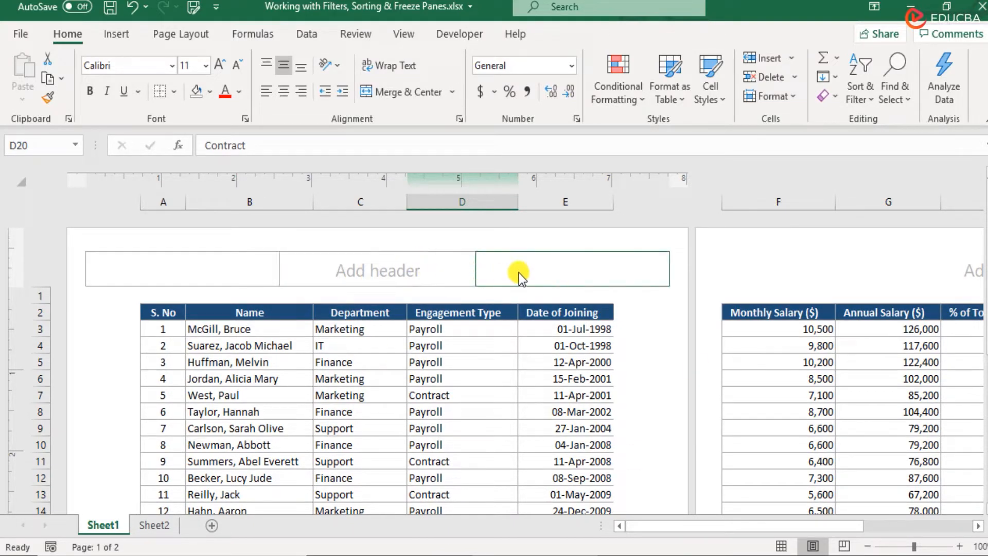
Step: Enter "Company Name" in the centre section of the first page's header
click(360, 261)
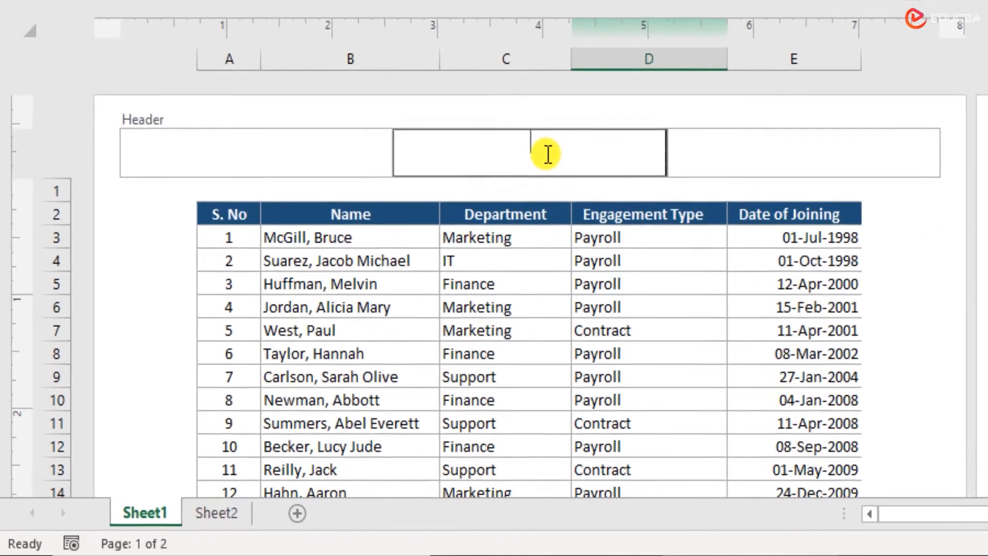
text(Comp)
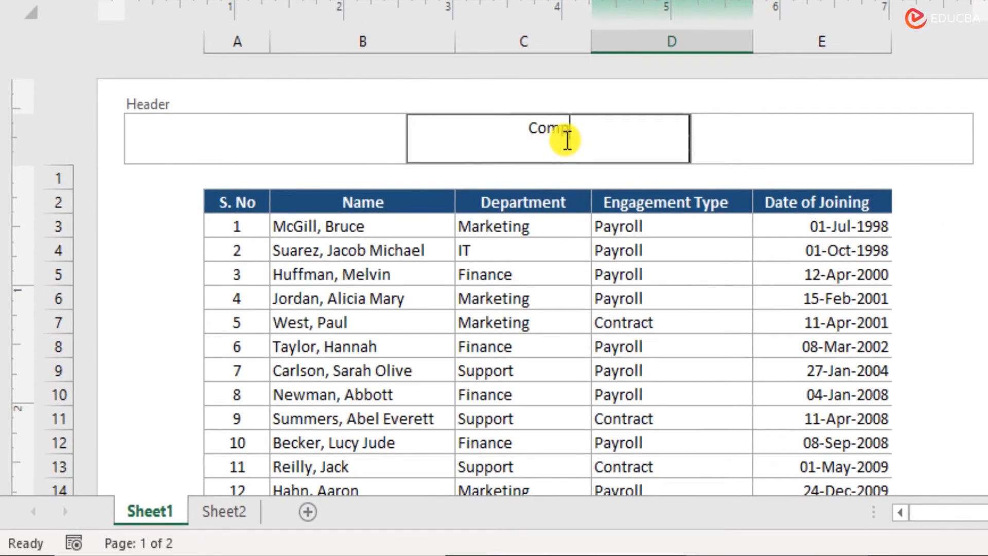
text(any Name)
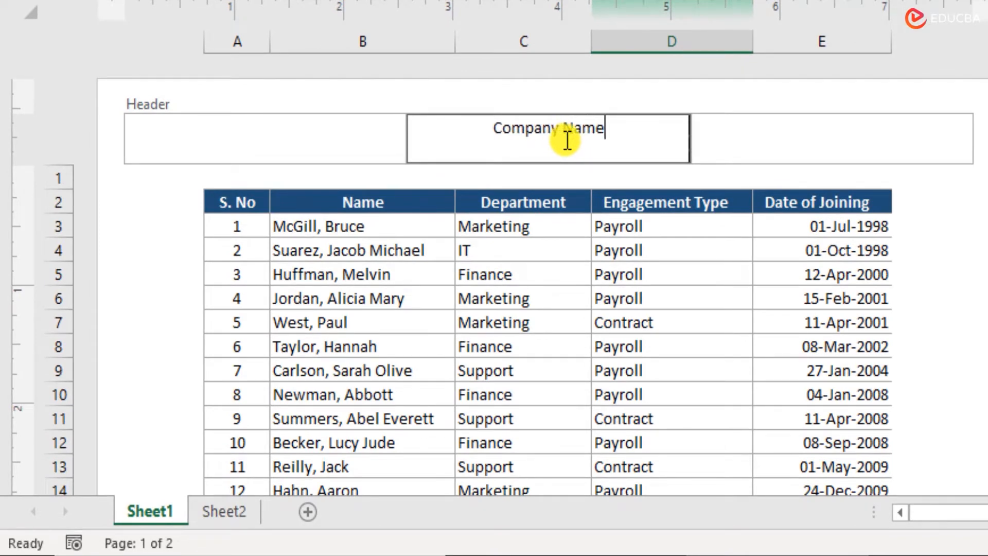
Step: Check whether any illustrations can be inserted into the left section of the header
click(331, 135)
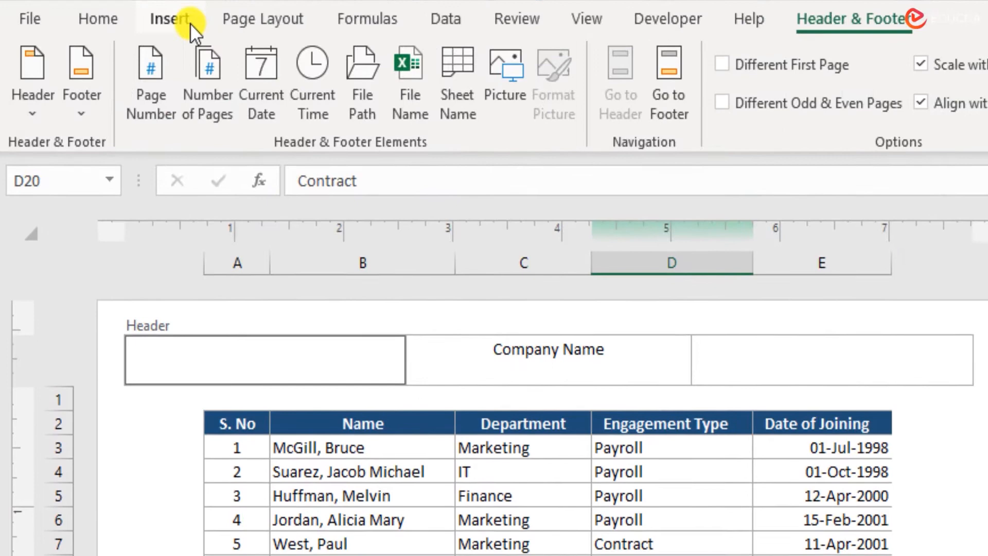
click(189, 23)
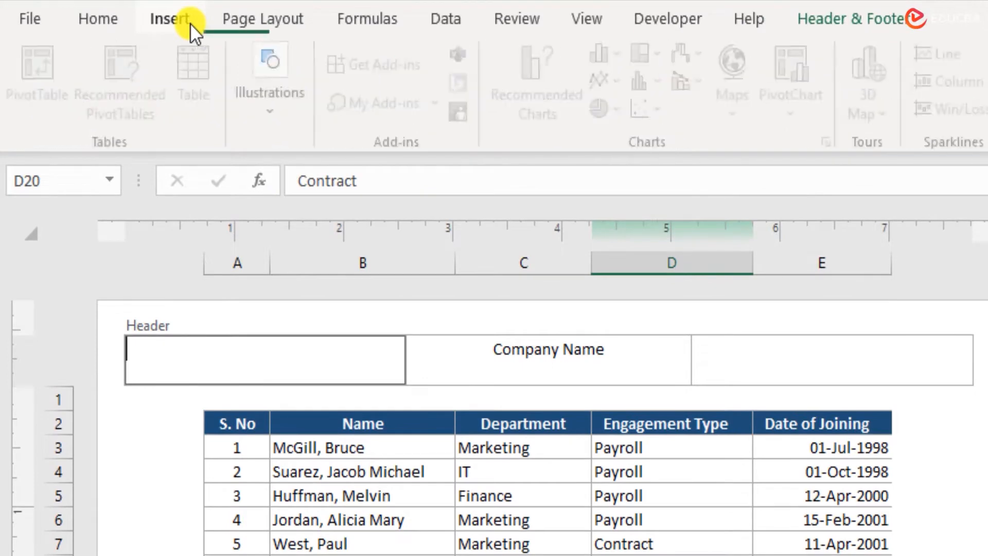
click(286, 109)
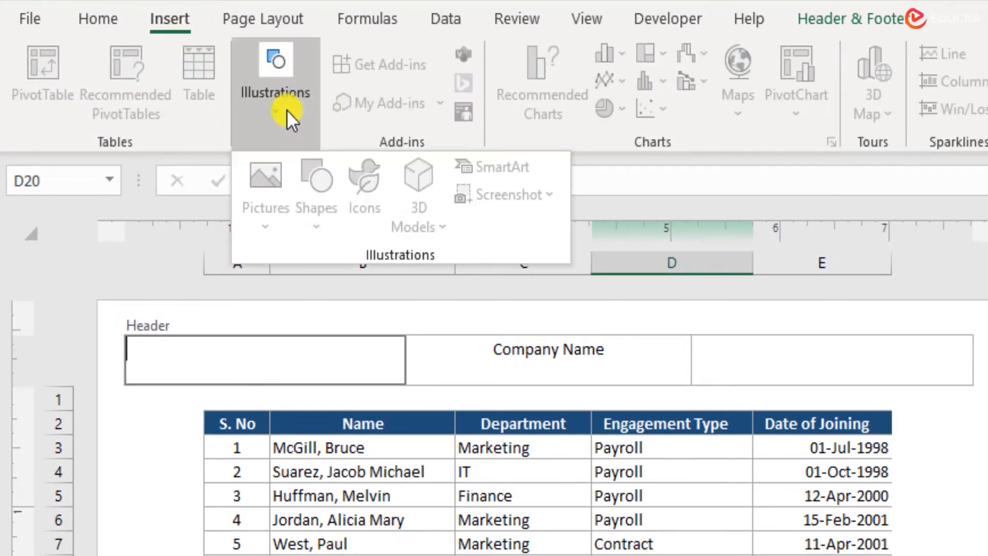
click(320, 354)
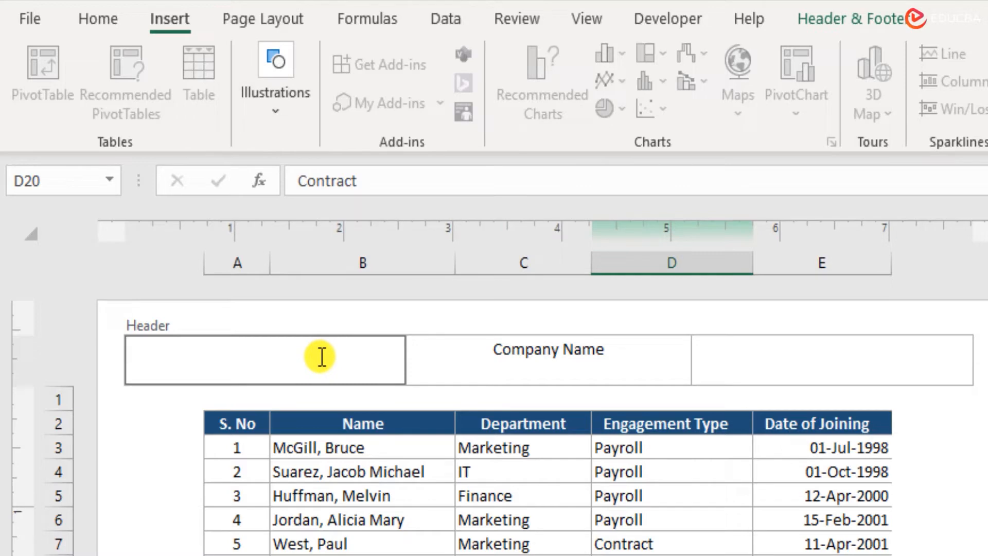
click(287, 88)
click(385, 352)
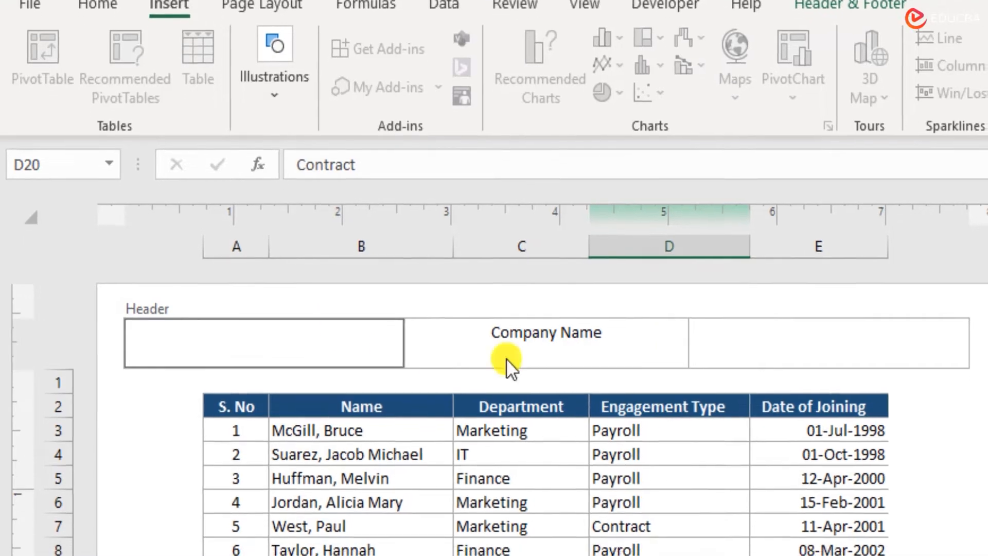
click(771, 360)
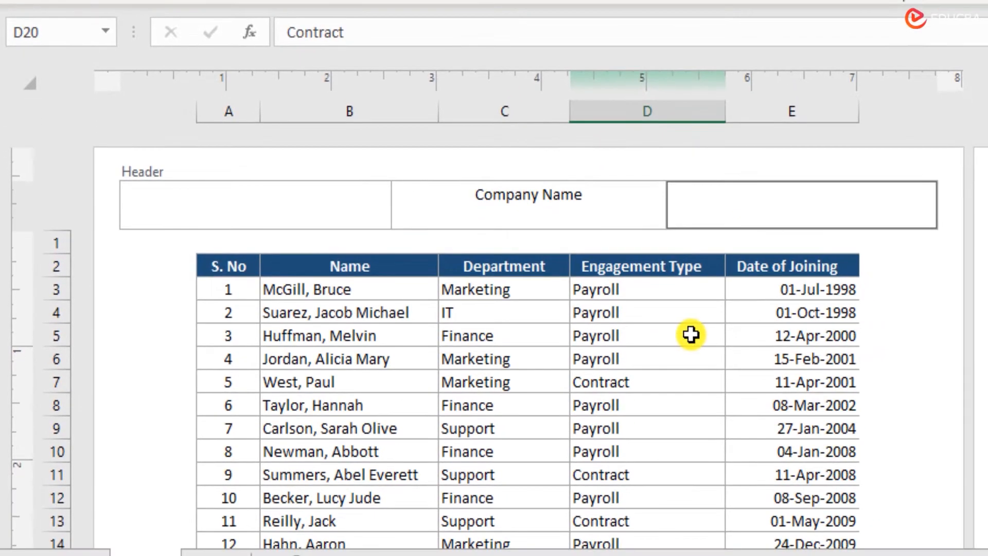
Step: Leave the header and apply the preset "Page 1" footer to the first page
click(780, 289)
scroll(779, 289, down, 5)
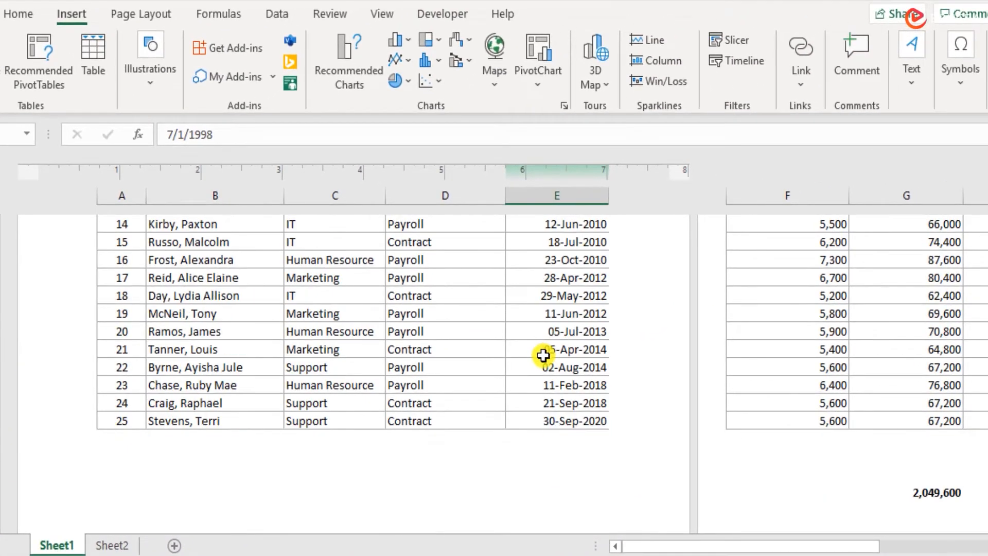
click(547, 475)
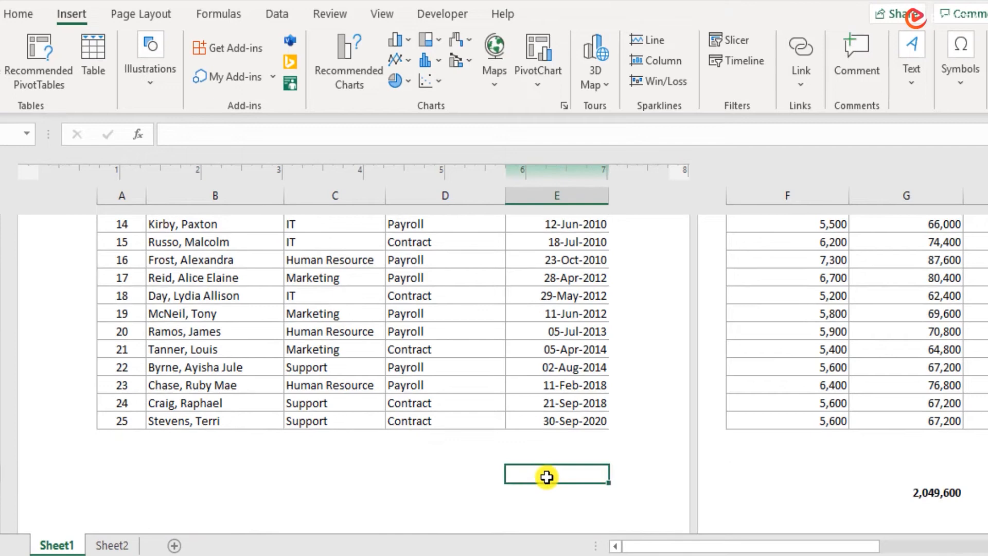
click(482, 504)
scroll(485, 501, down, 5)
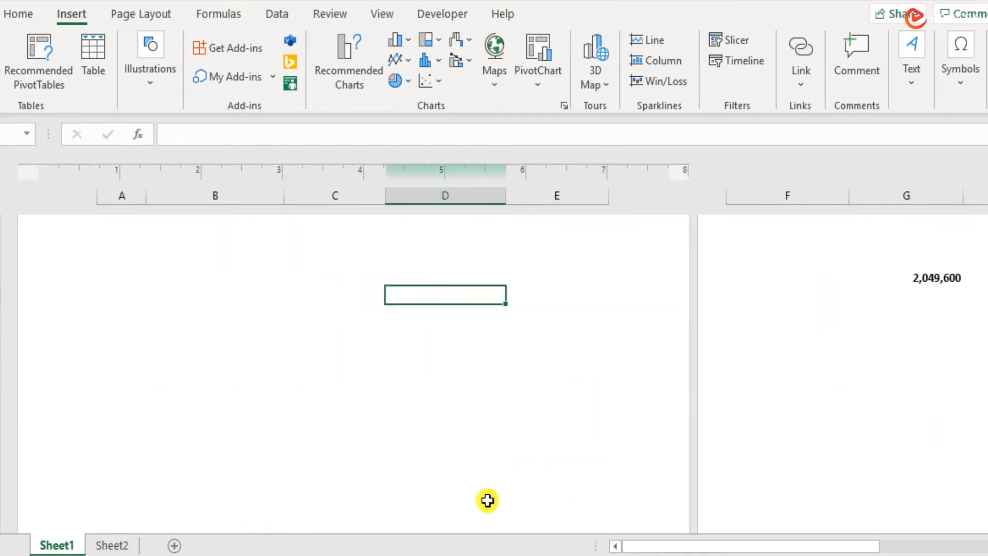
scroll(487, 499, down, 2)
click(410, 432)
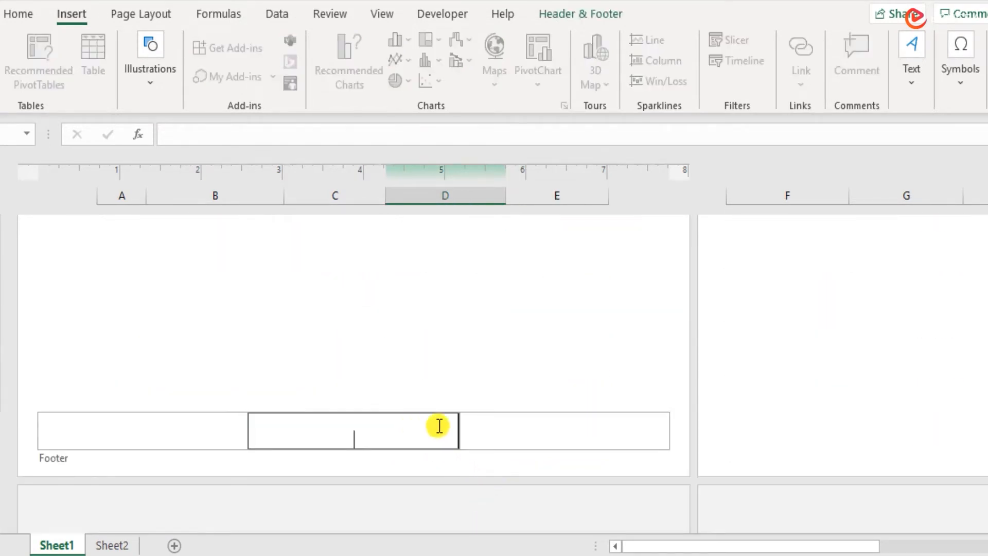
click(532, 422)
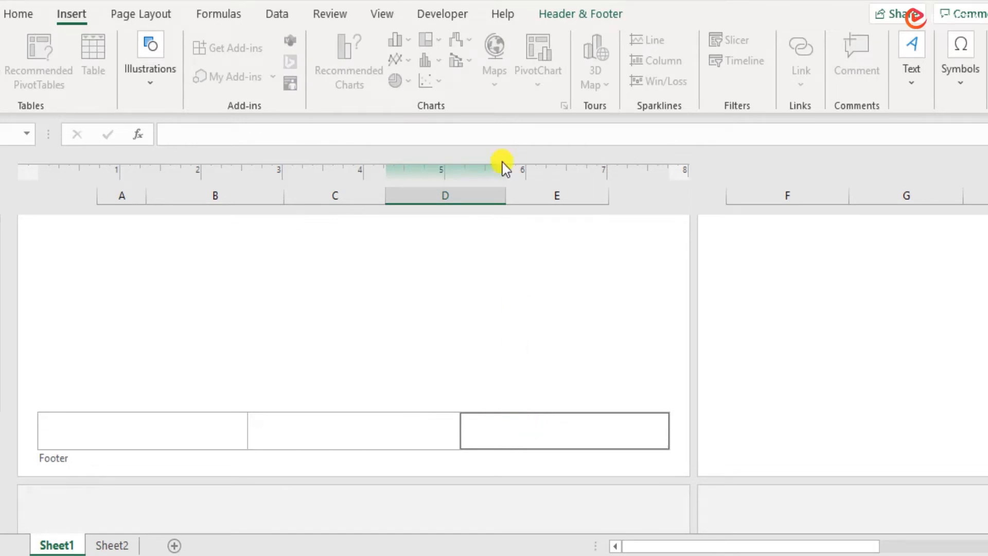
click(618, 14)
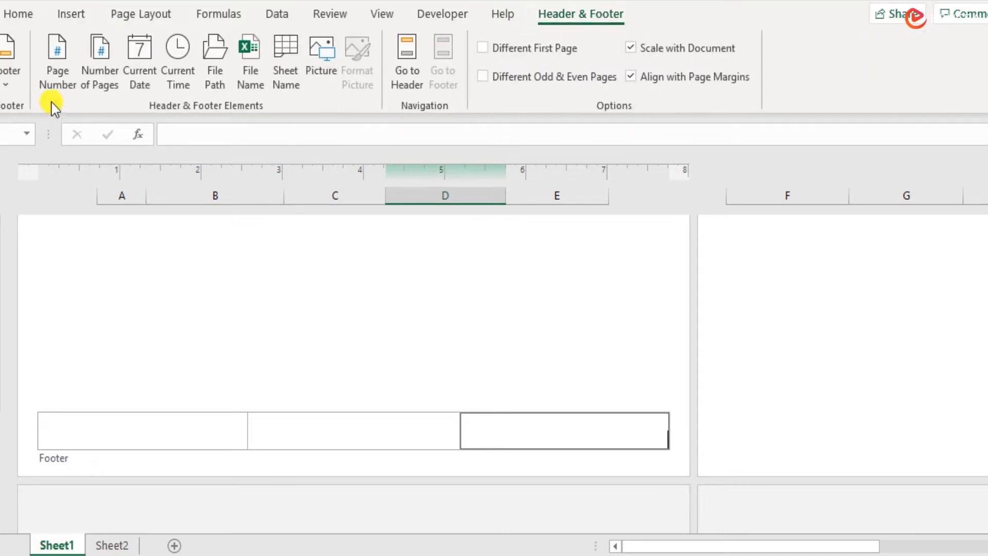
click(4, 82)
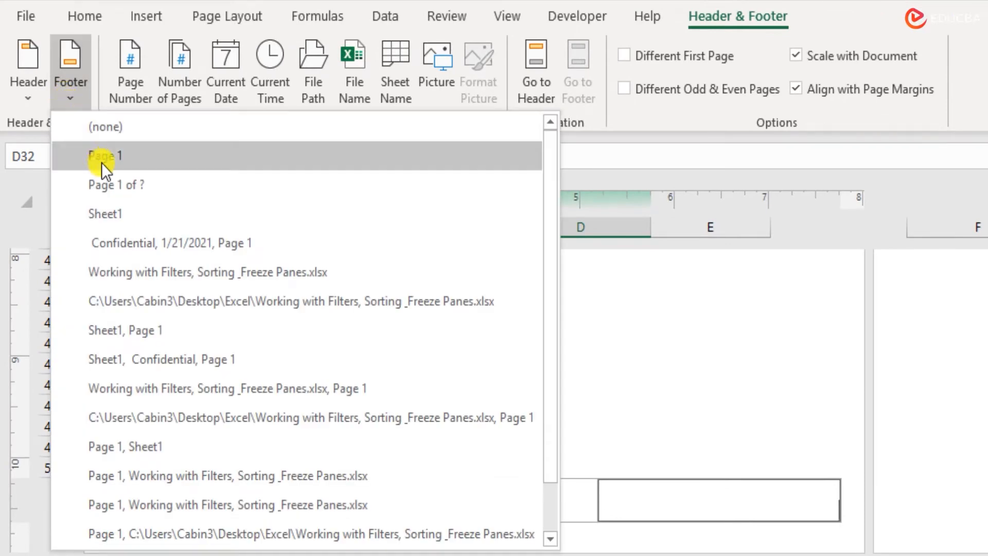
click(123, 157)
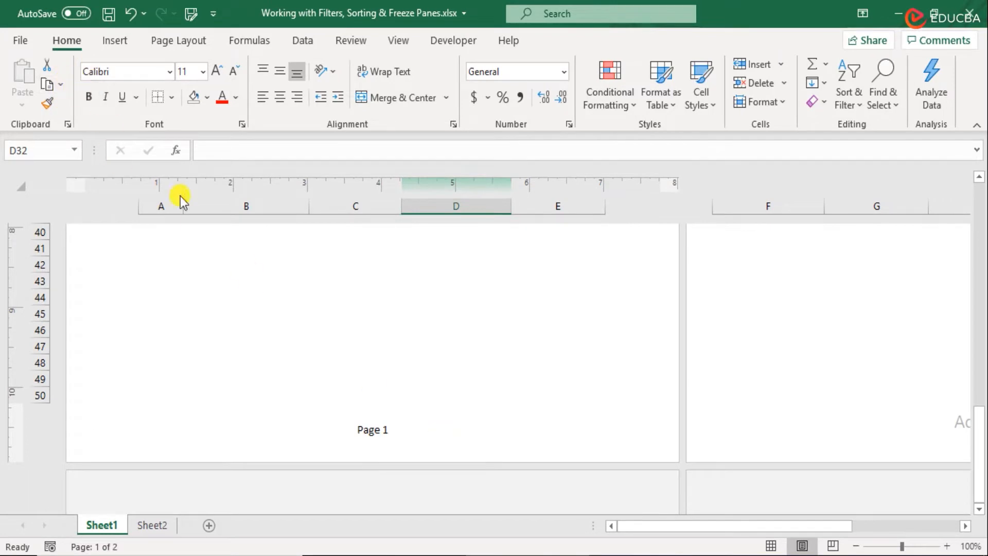
Step: Replace the footer with the preset "Page 1 of ?" and check it on the page
click(412, 431)
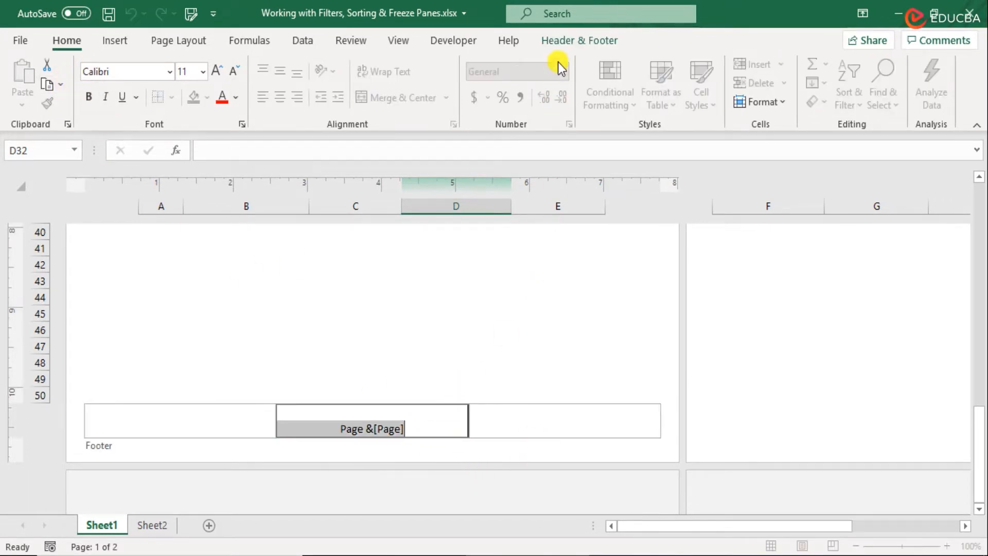
click(569, 39)
click(61, 102)
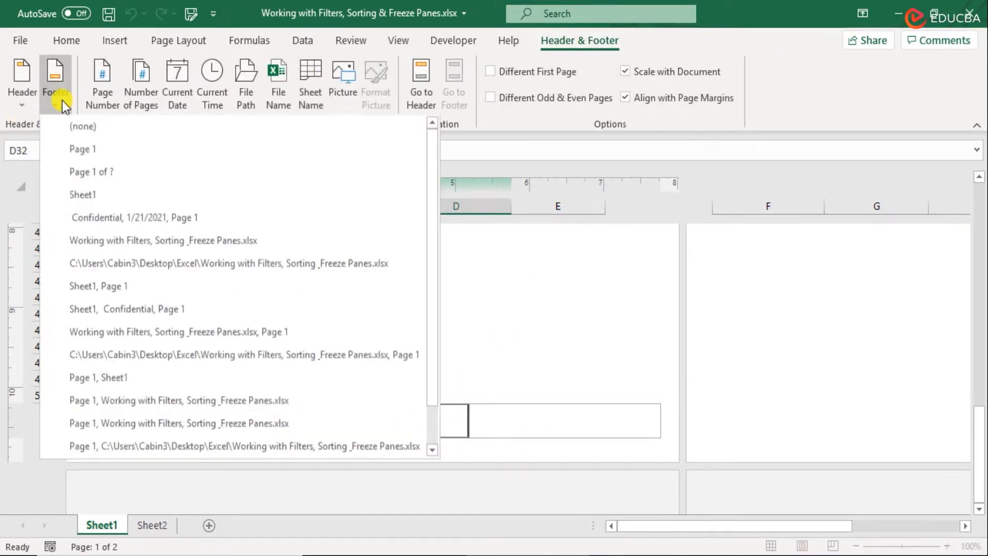
click(131, 173)
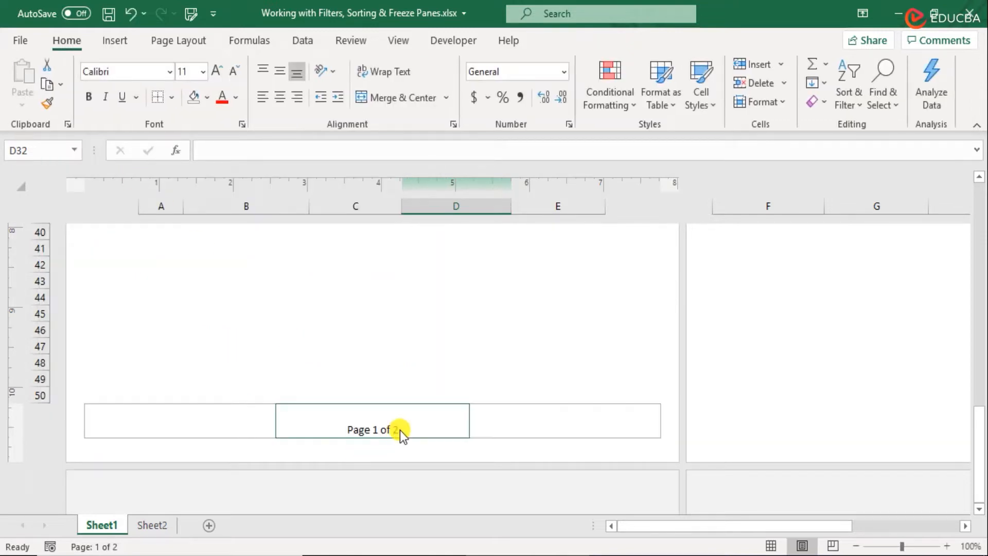
scroll(416, 432, up, 8)
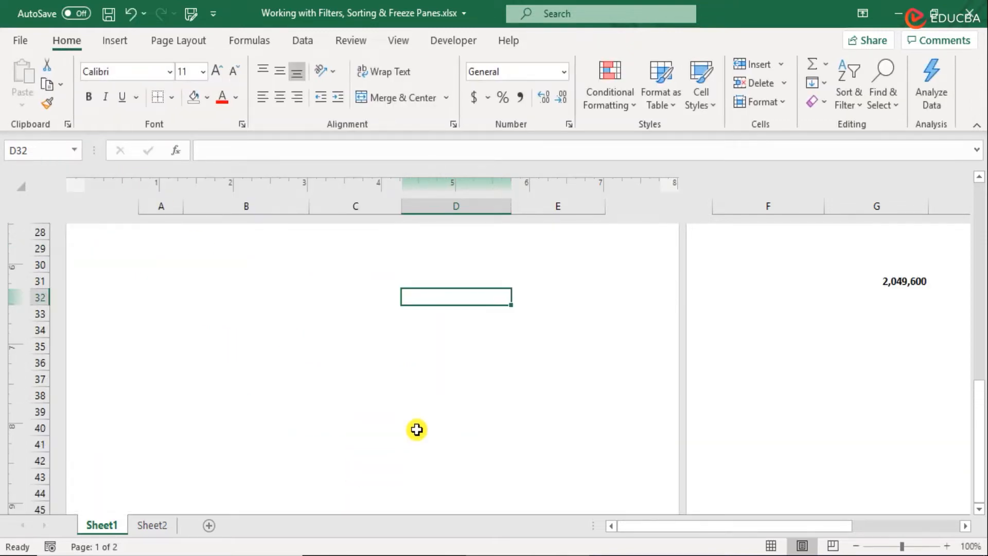
scroll(420, 431, down, 2)
scroll(420, 433, down, 6)
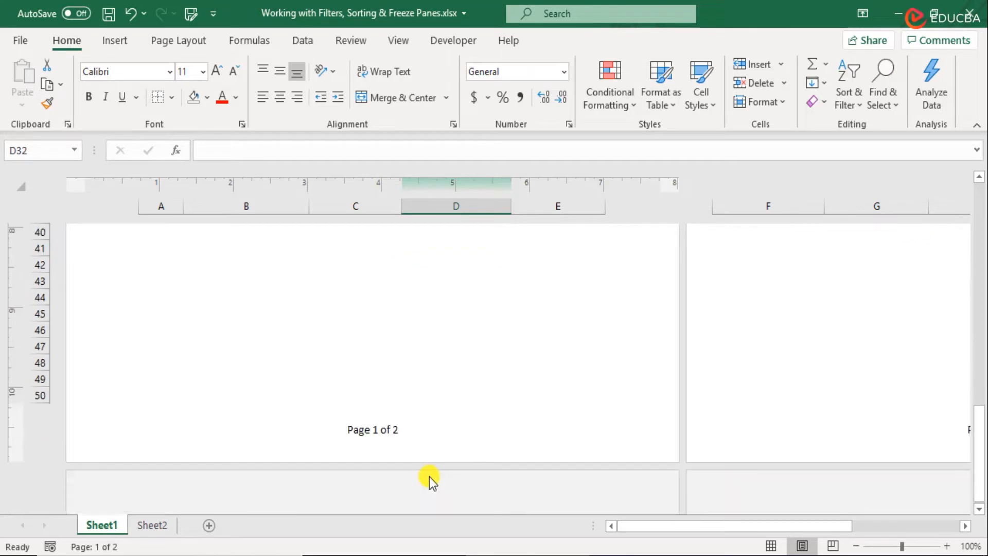
Step: Clear the centre footer section and insert the Number of Pages element in the right footer section
click(411, 427)
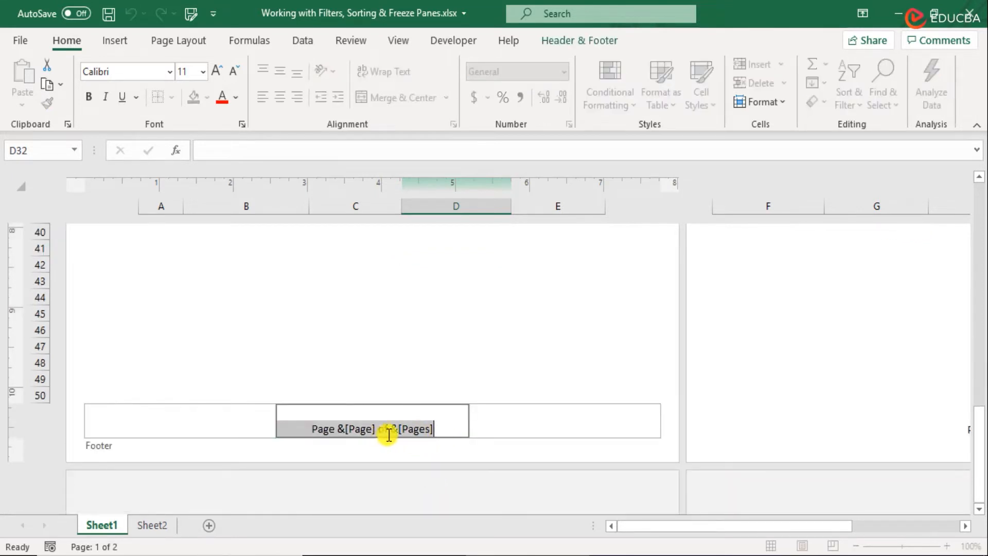
key(Delete)
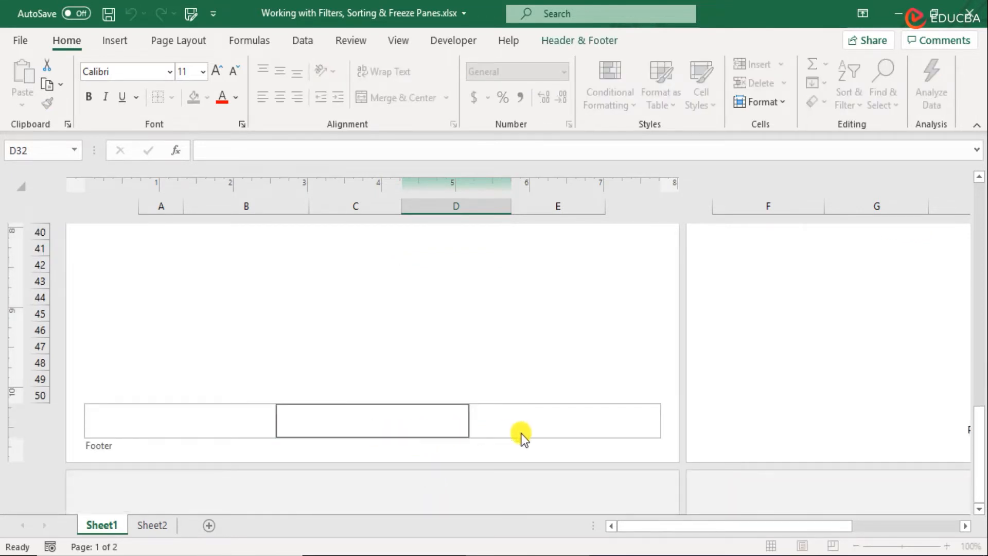
click(551, 420)
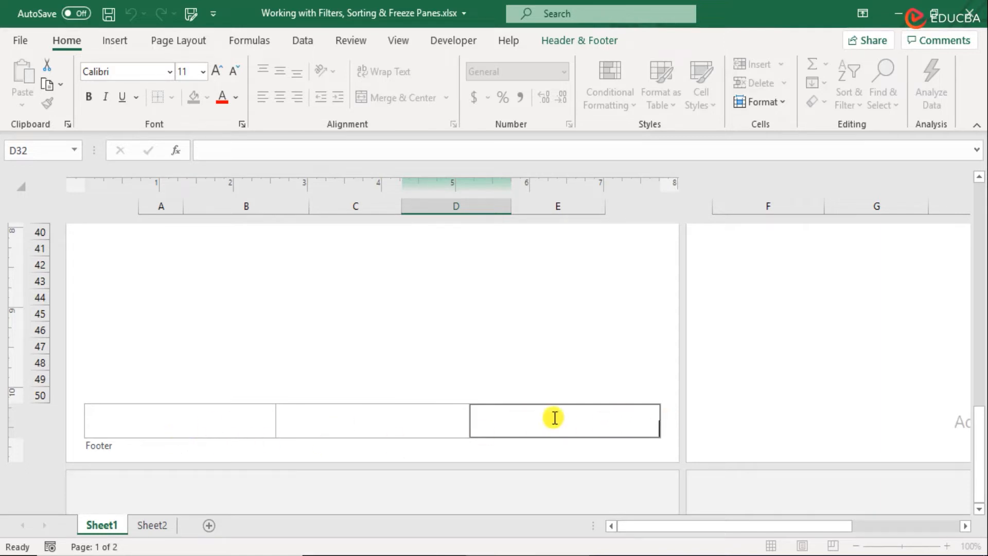
click(594, 40)
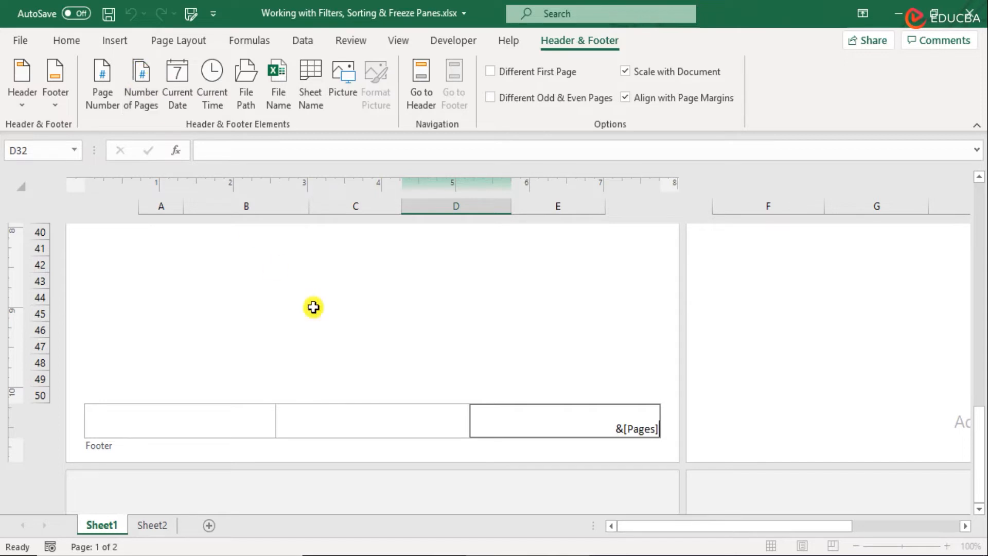
click(337, 327)
Step: Replace the right footer section's content with the Page Number element and leave the footer
click(584, 421)
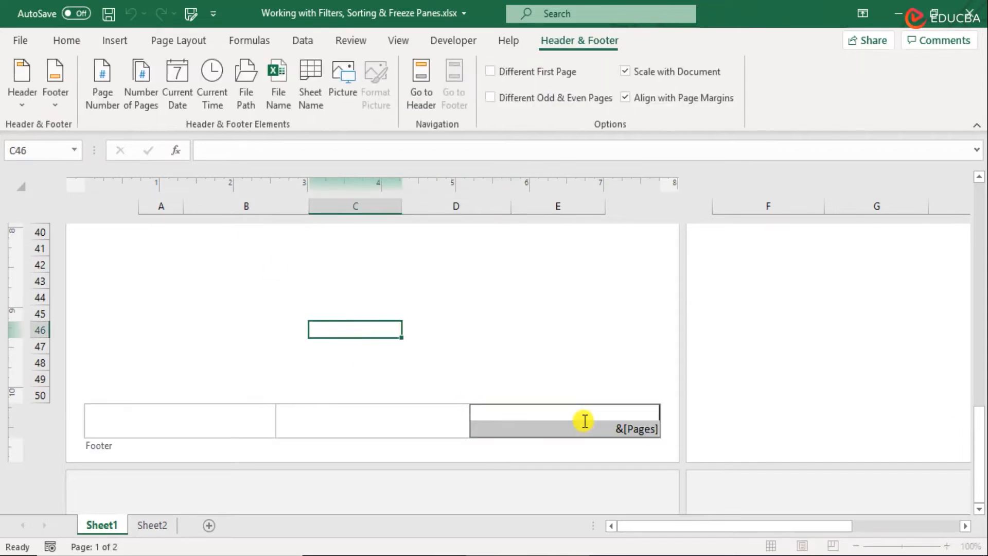
click(105, 79)
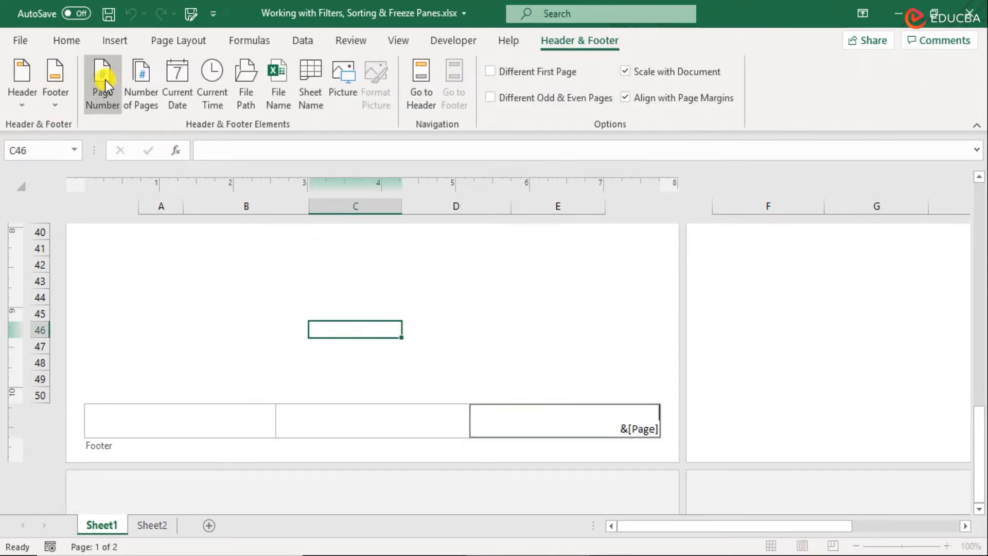
click(529, 315)
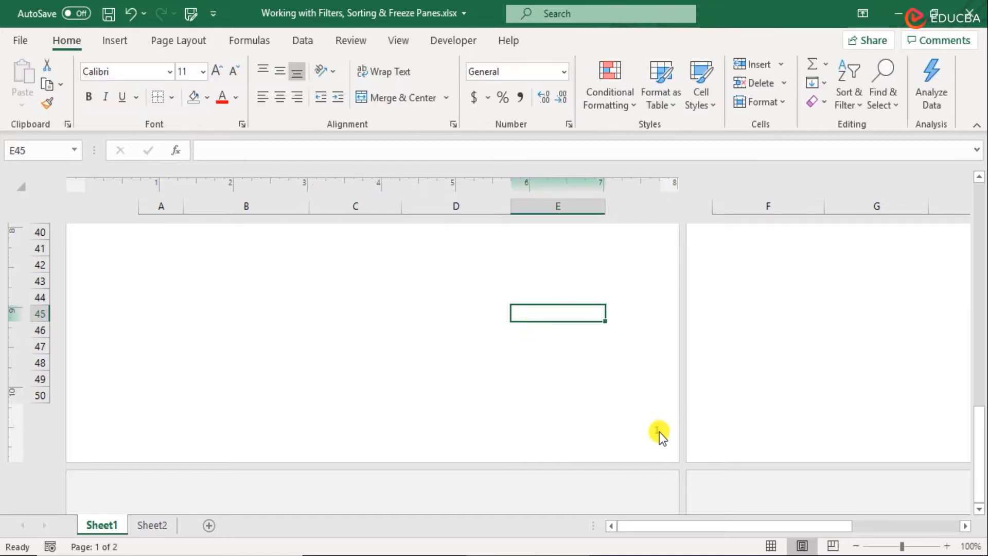
Step: Review the preset footers, apply "Page 1 of ?" and leave the footer to check it on the page
click(636, 422)
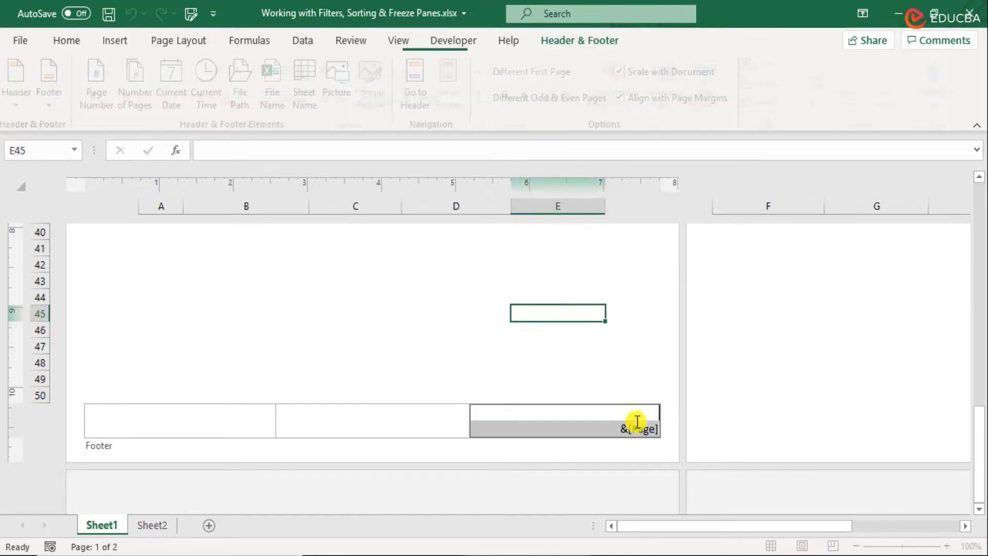
click(60, 99)
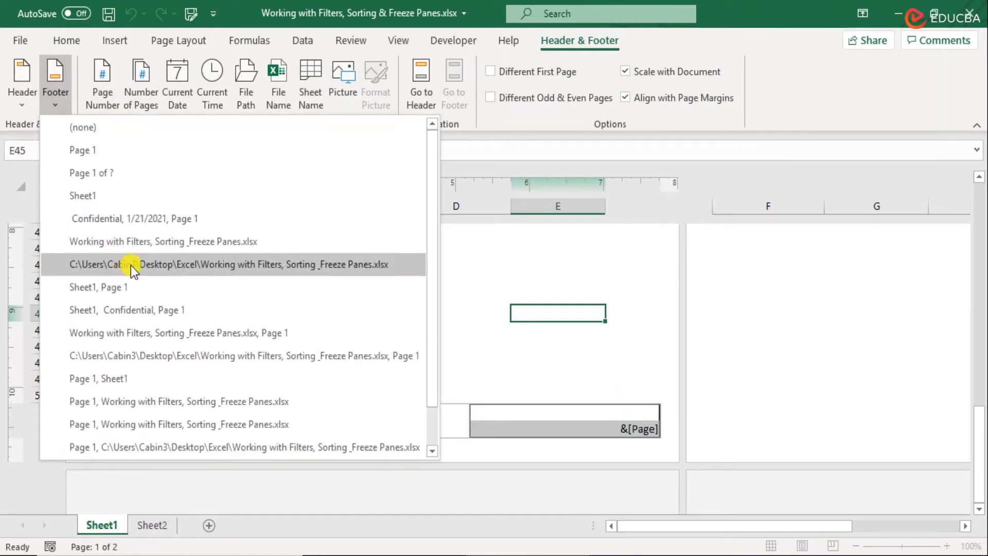
scroll(166, 329, down, 1)
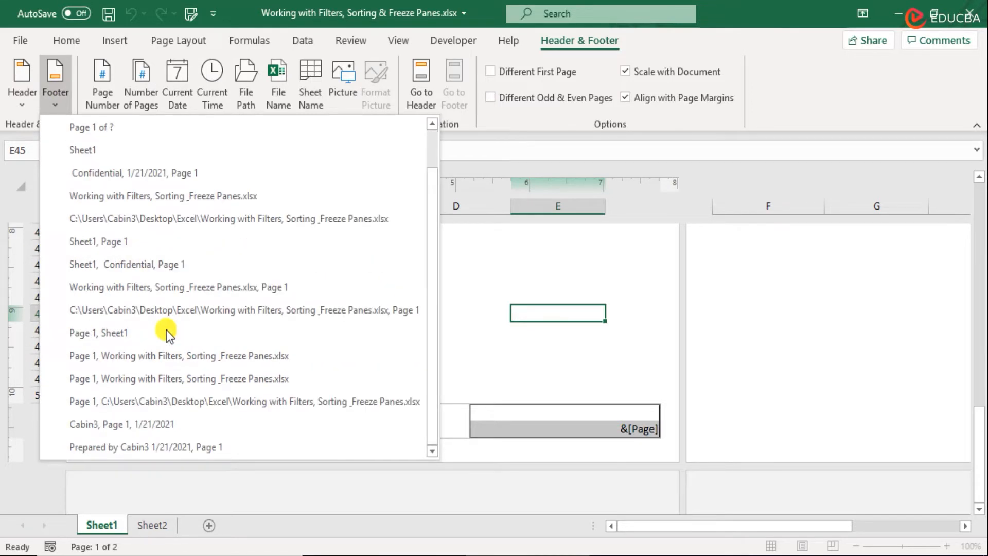
scroll(165, 330, up, 1)
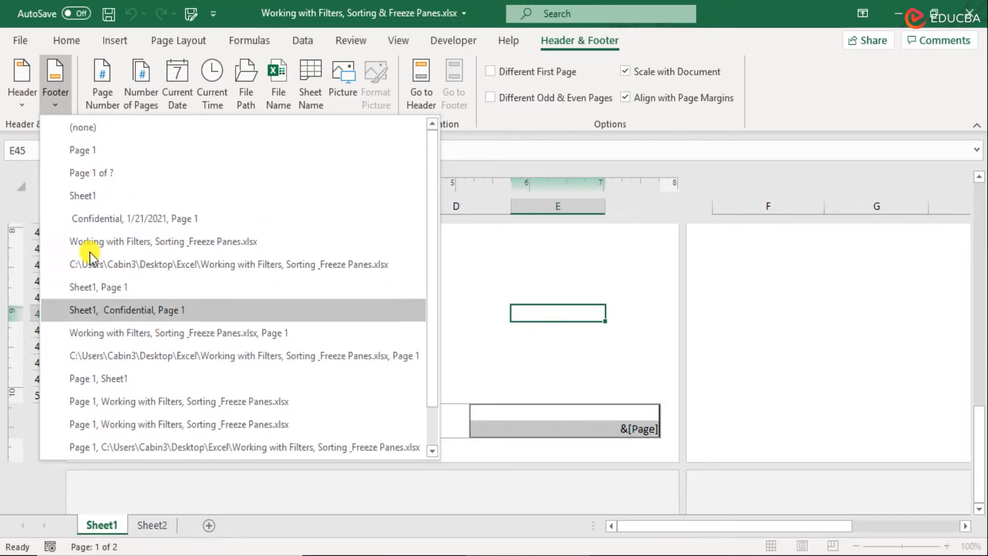
click(100, 168)
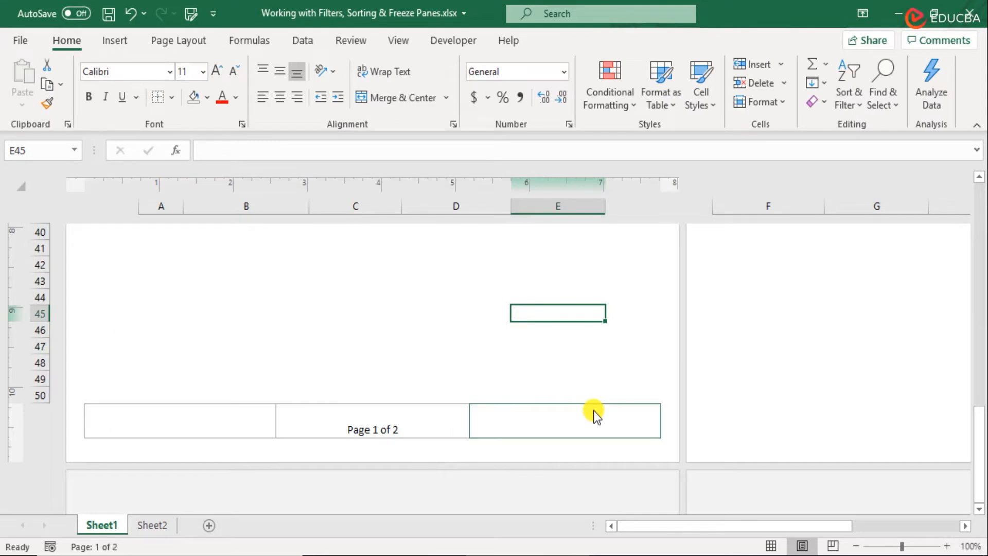
click(434, 428)
click(467, 353)
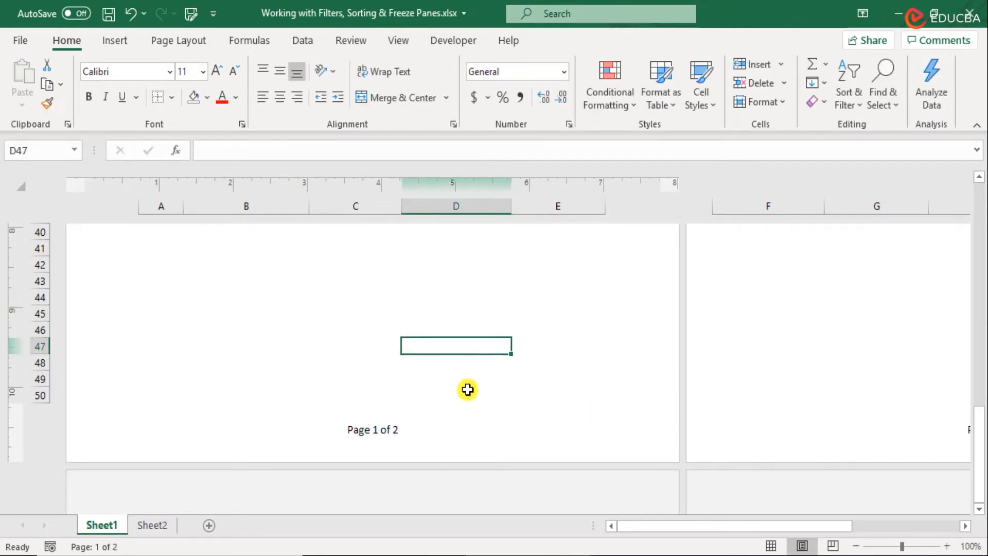
scroll(466, 377, up, 4)
scroll(471, 366, down, 4)
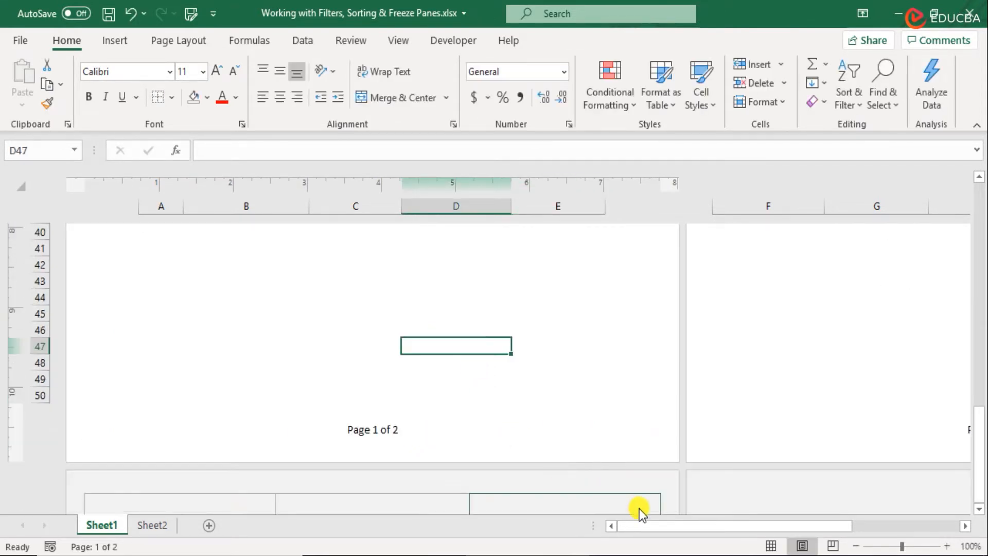
Step: Format the "Company Name" text in the first page's header as bold at font size 20
drag(748, 524, 980, 509)
scroll(216, 360, up, 5)
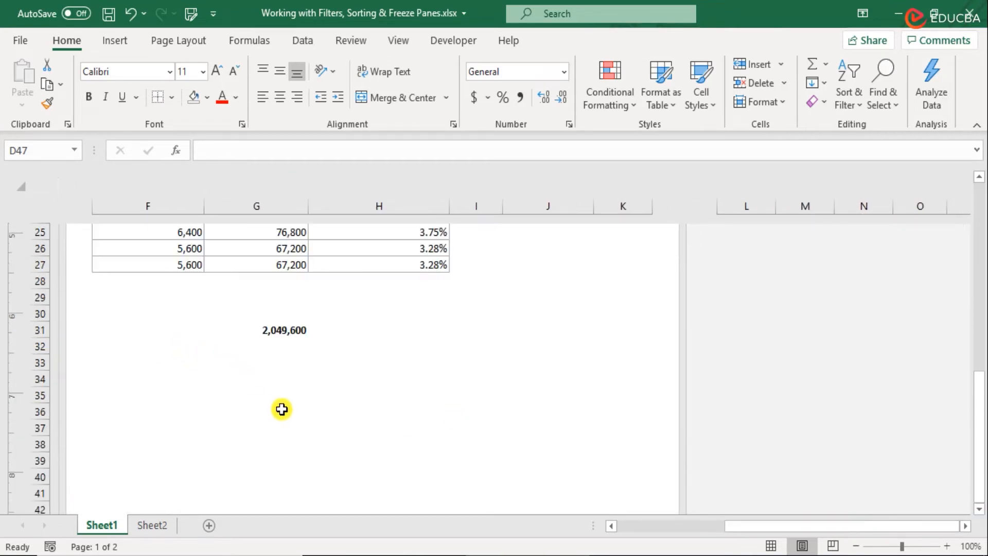
scroll(283, 409, up, 9)
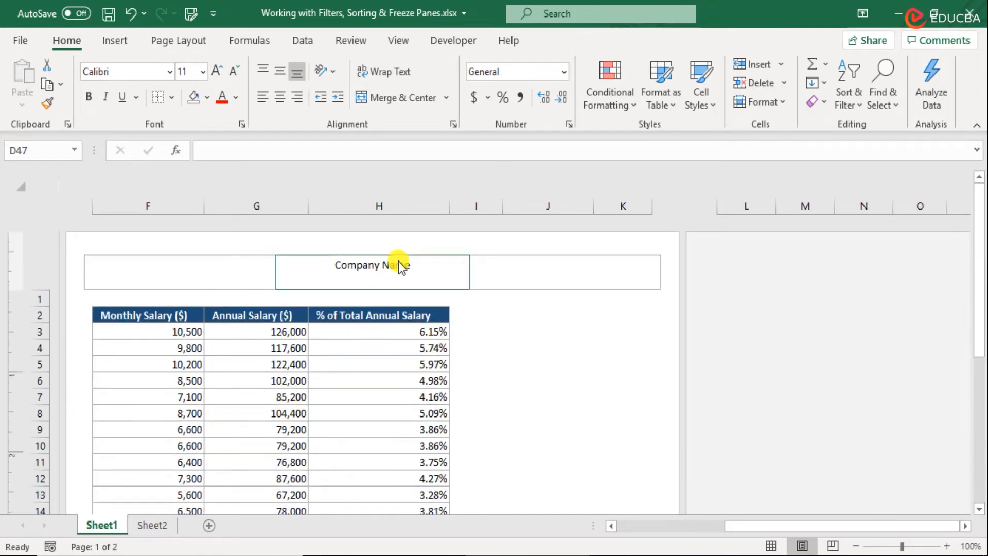
click(677, 526)
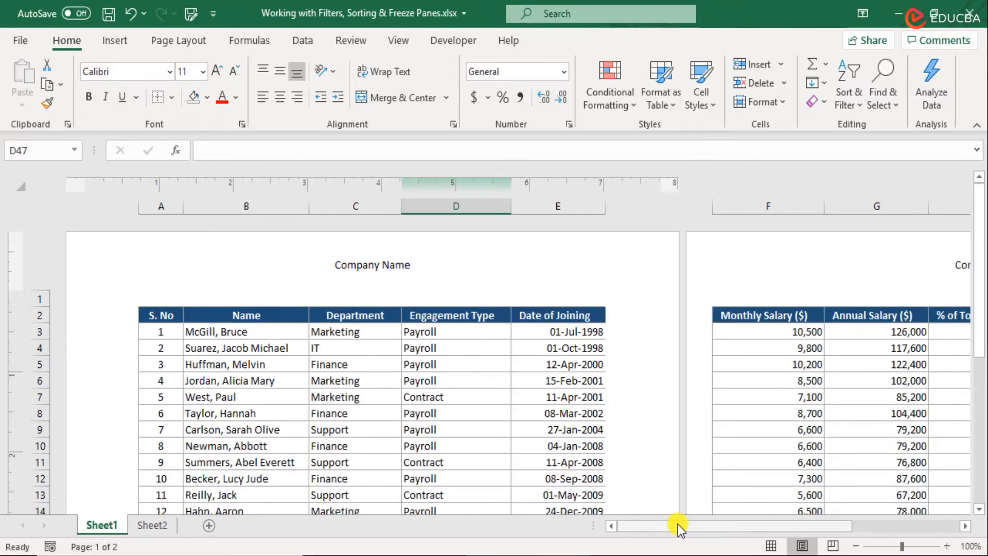
click(376, 264)
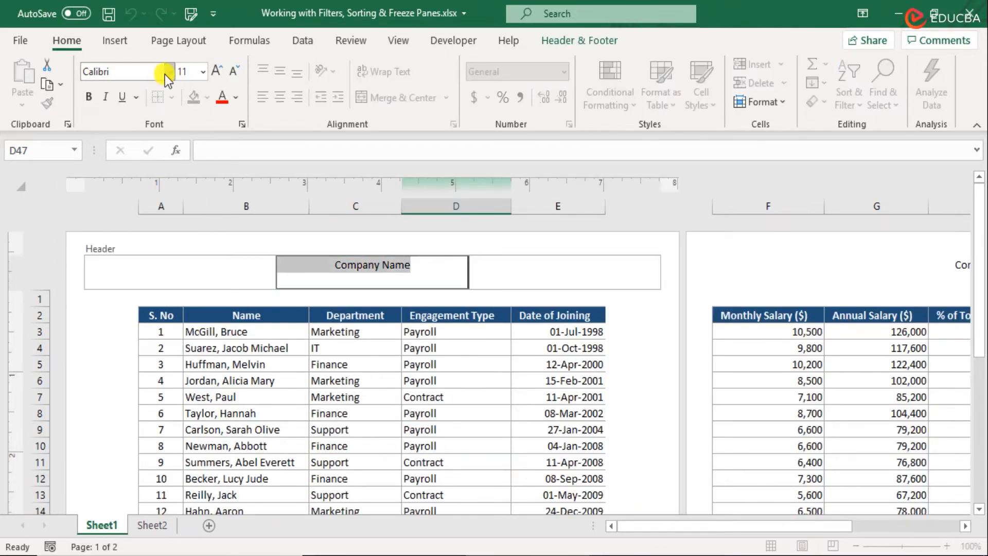
click(202, 71)
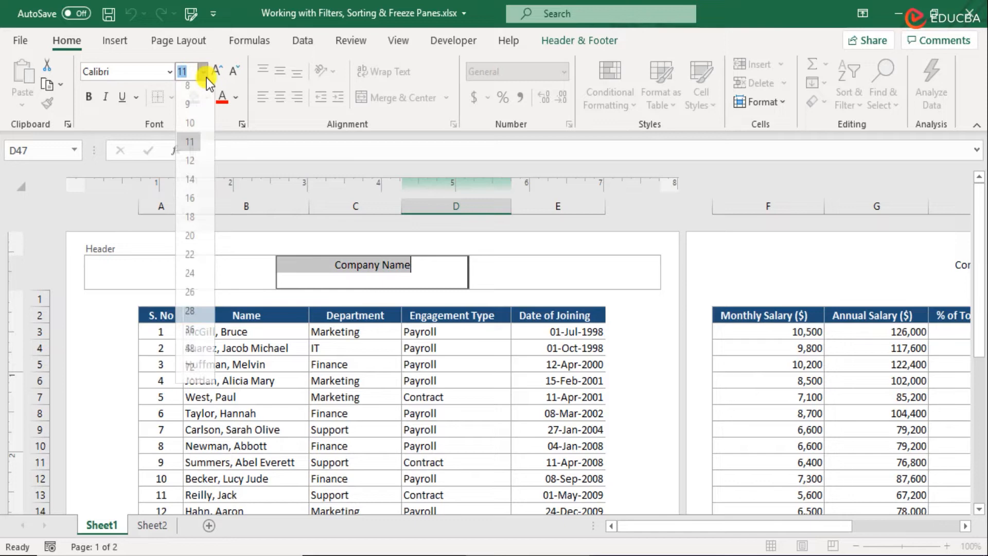
click(196, 278)
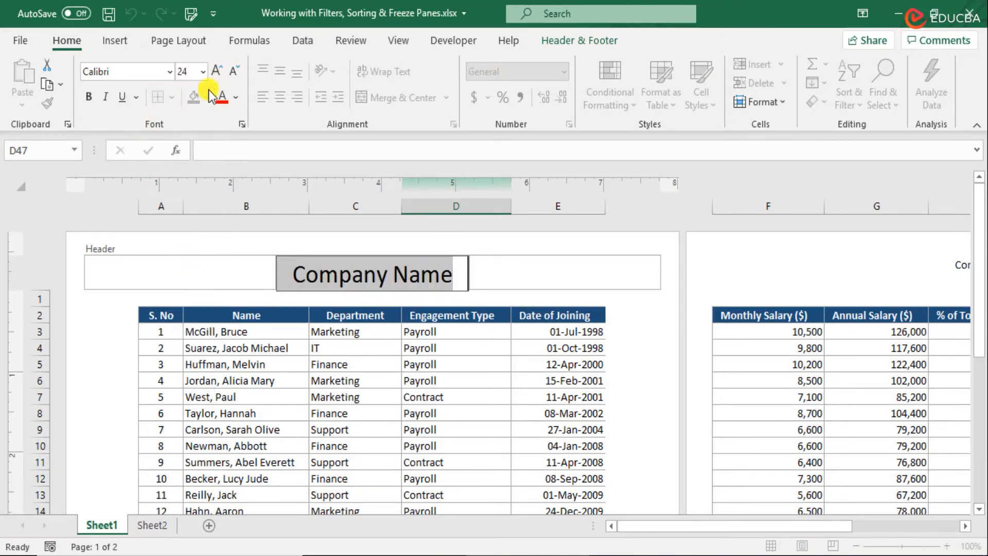
click(232, 70)
click(232, 70)
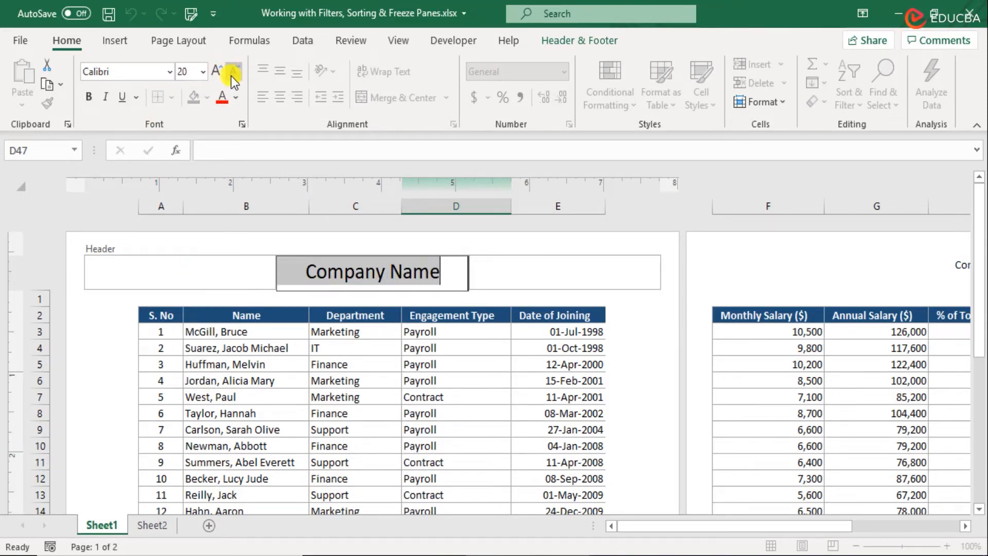
click(91, 96)
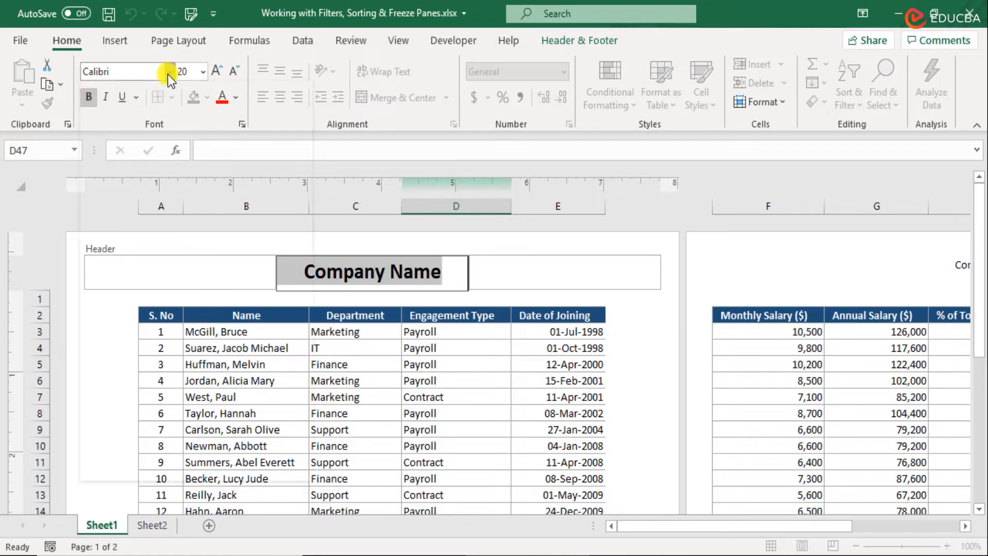
Step: Change the header text's font to Baskerville Old Face and leave the header
click(169, 72)
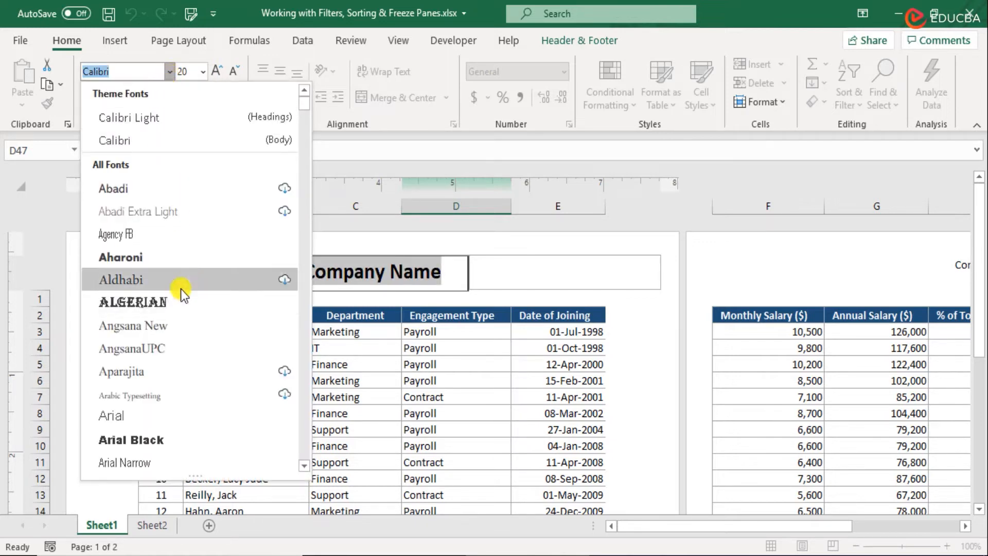
scroll(173, 392, down, 5)
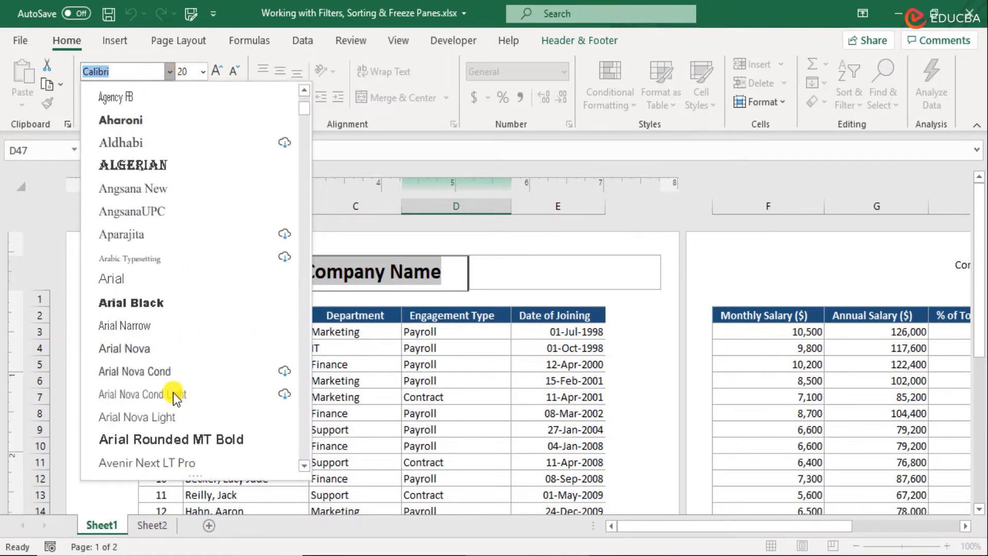
scroll(173, 393, down, 4)
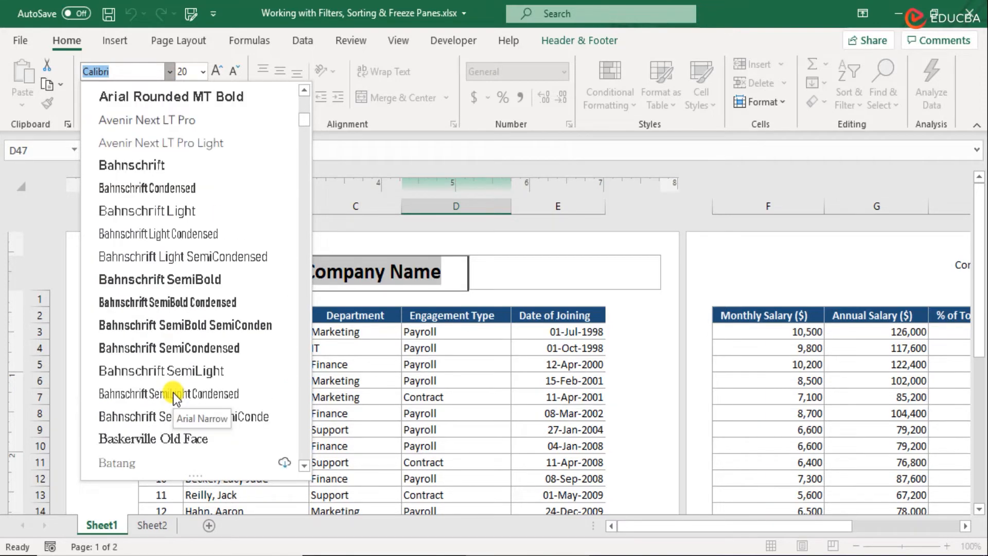
click(154, 369)
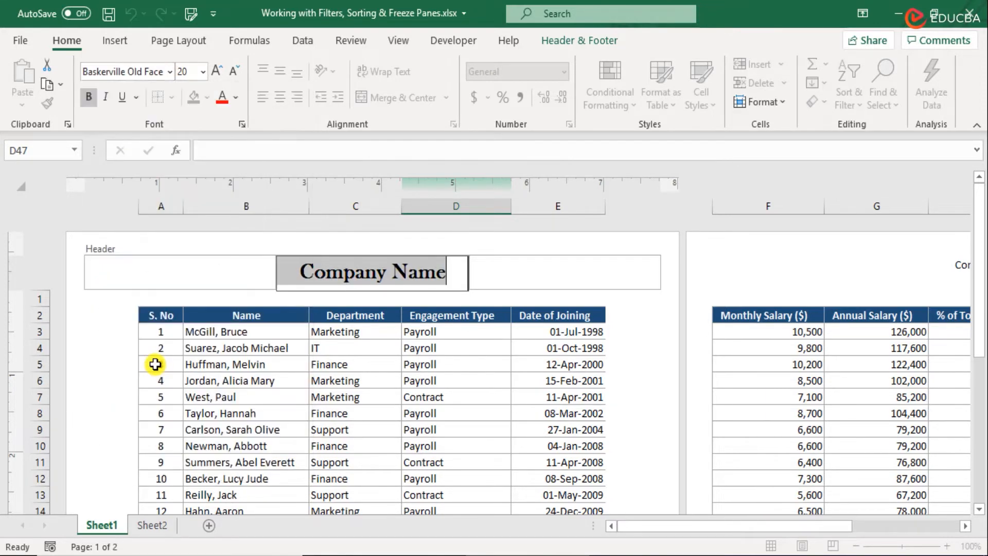
click(418, 272)
click(410, 369)
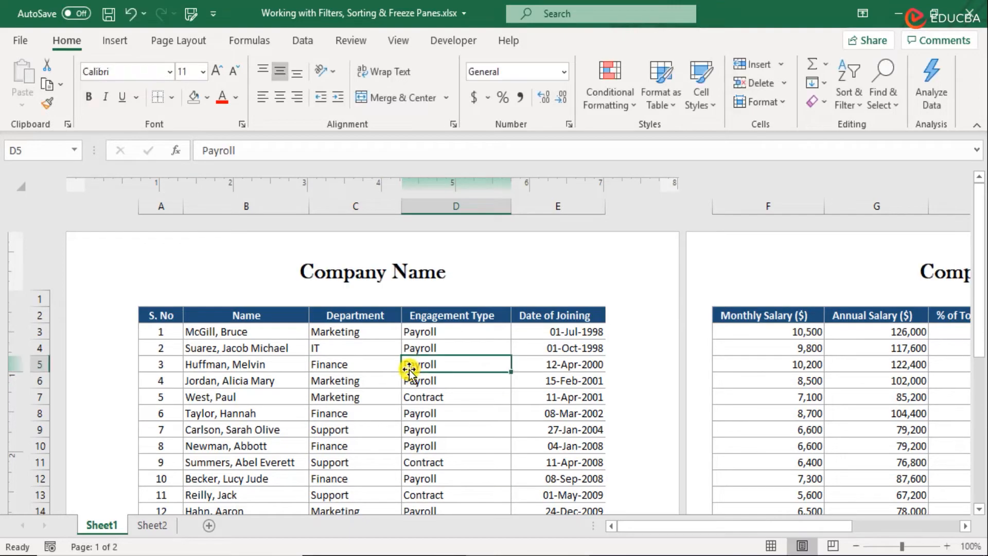
Step: Open the print preview and set it to print the active sheets
drag(709, 523, 687, 525)
scroll(573, 471, down, 12)
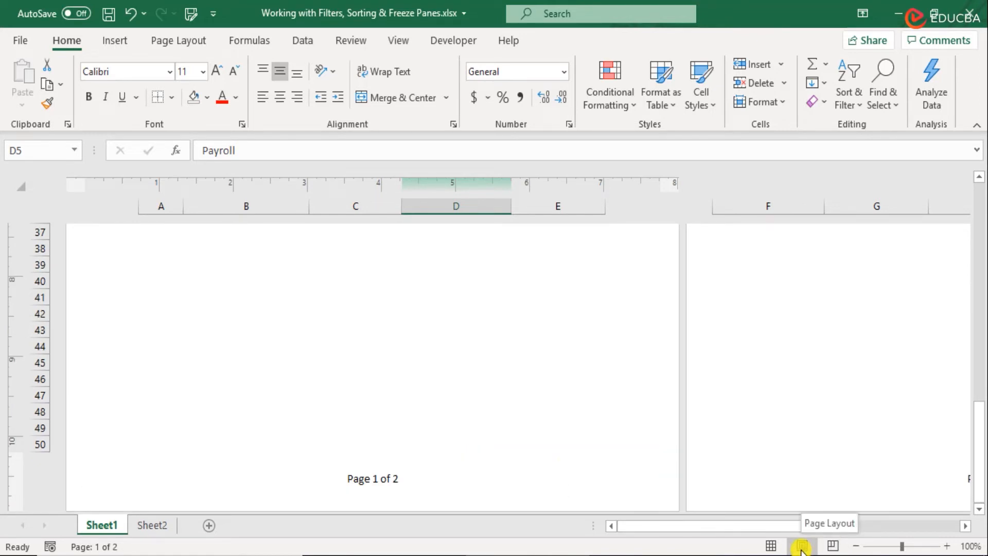
click(19, 40)
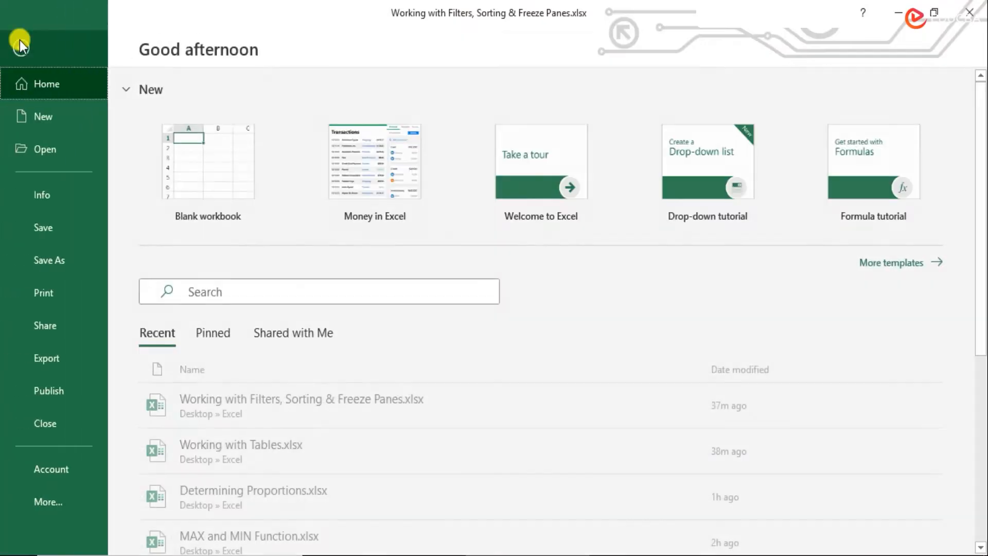
click(67, 298)
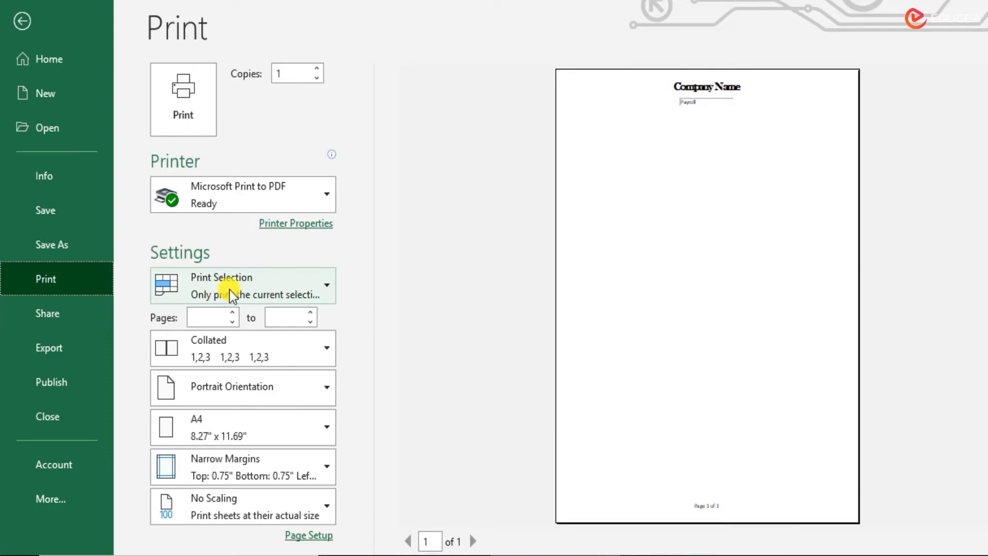
click(276, 289)
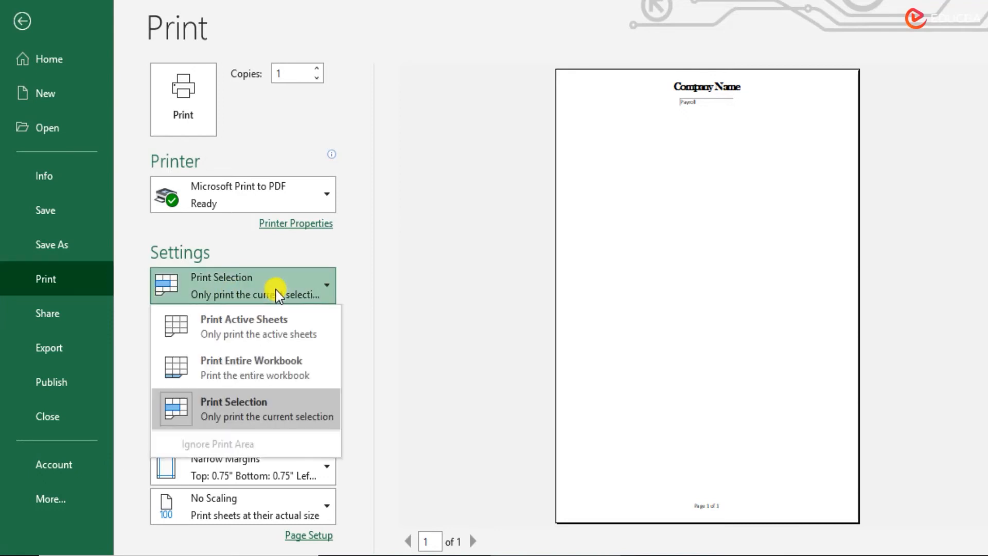
click(282, 323)
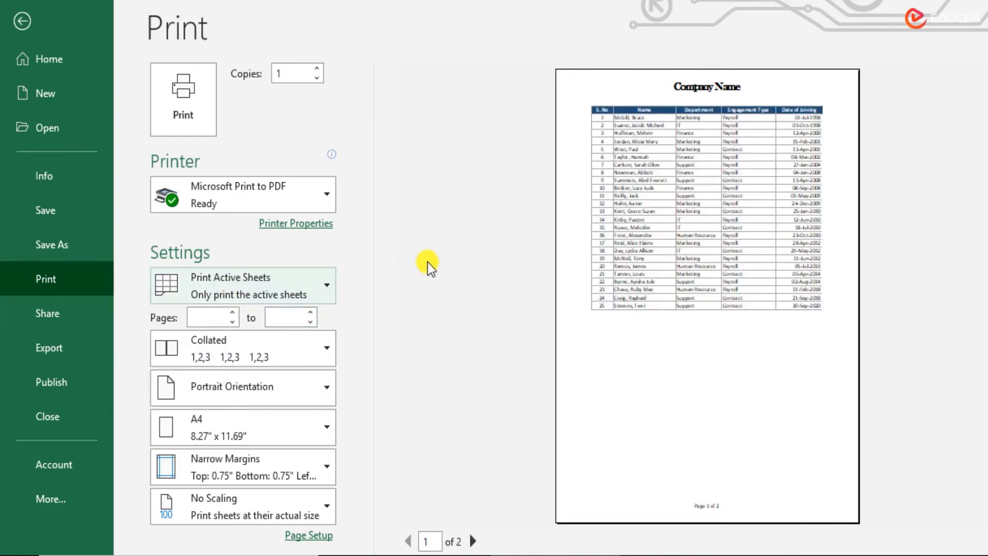
Step: Check both pages in the print preview, then set the page orientation to landscape and return to the sheet
click(474, 541)
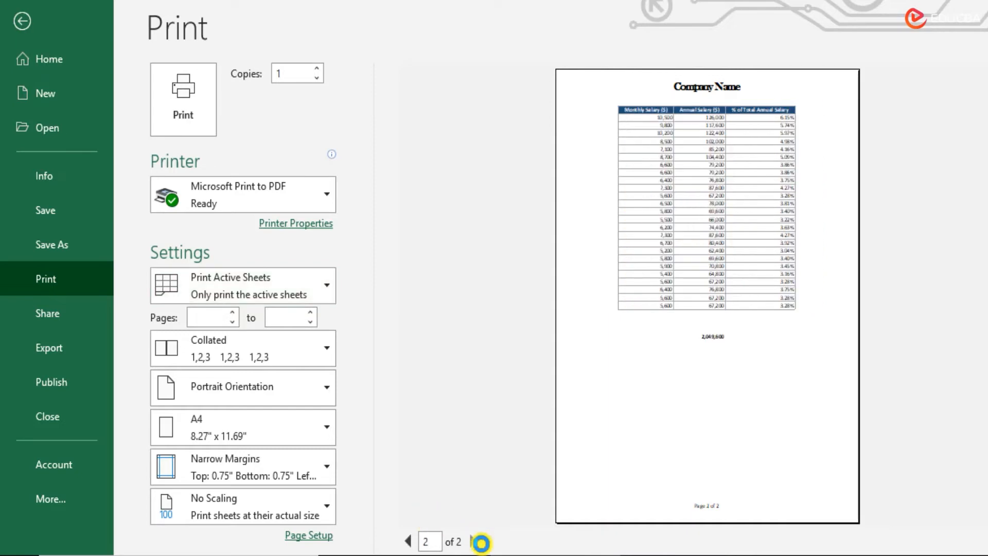
click(407, 540)
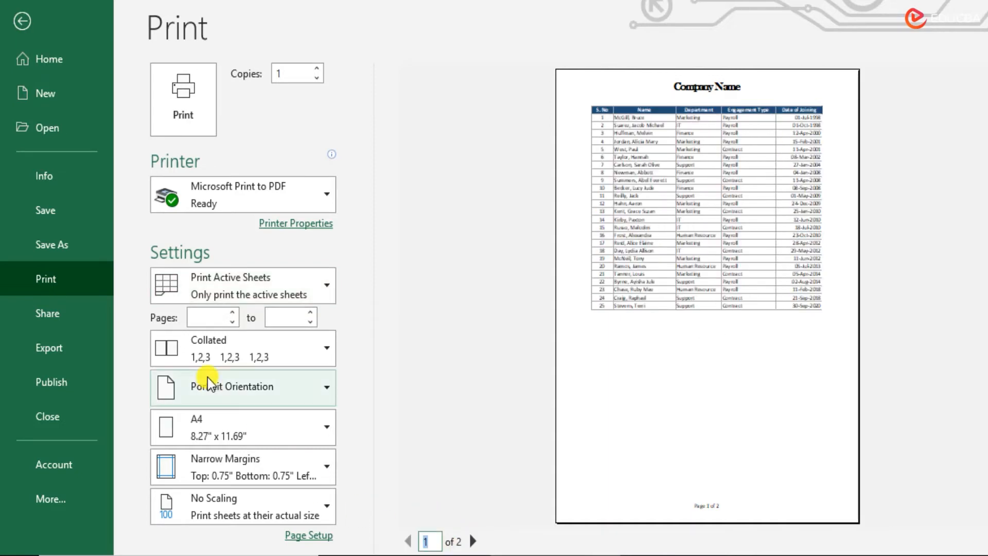
click(217, 387)
click(260, 470)
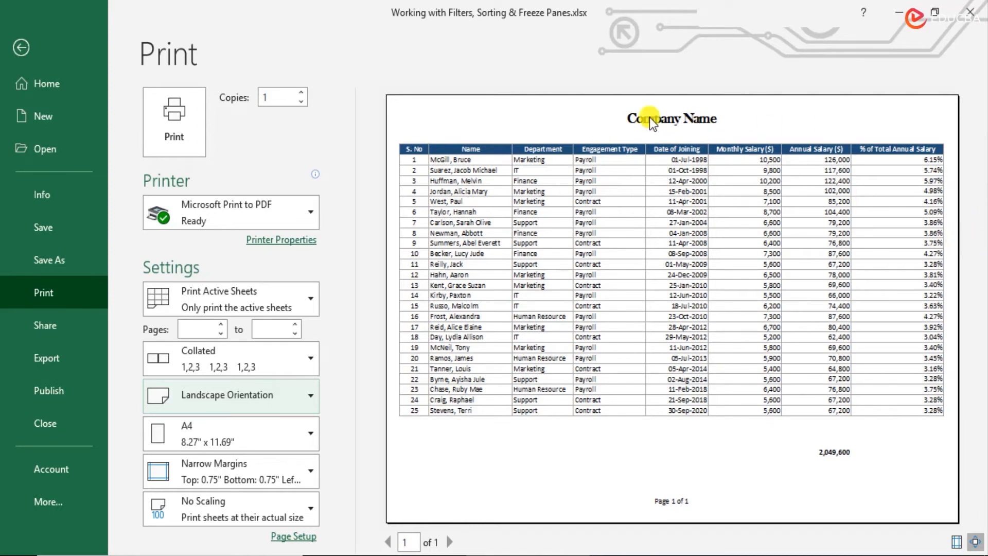
click(21, 47)
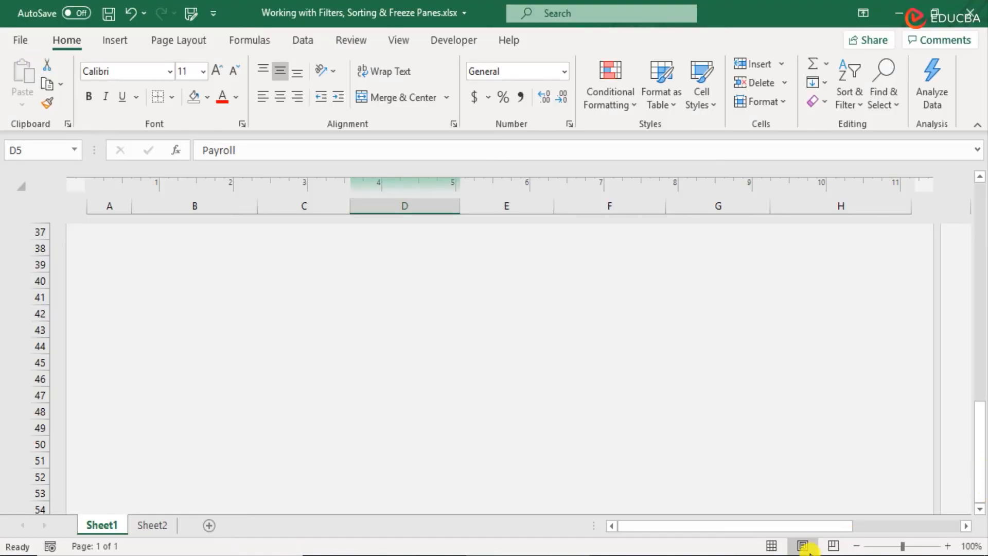
Step: Zoom the page layout out to 60% and examine the landscape page from header to footer
scroll(694, 425, up, 11)
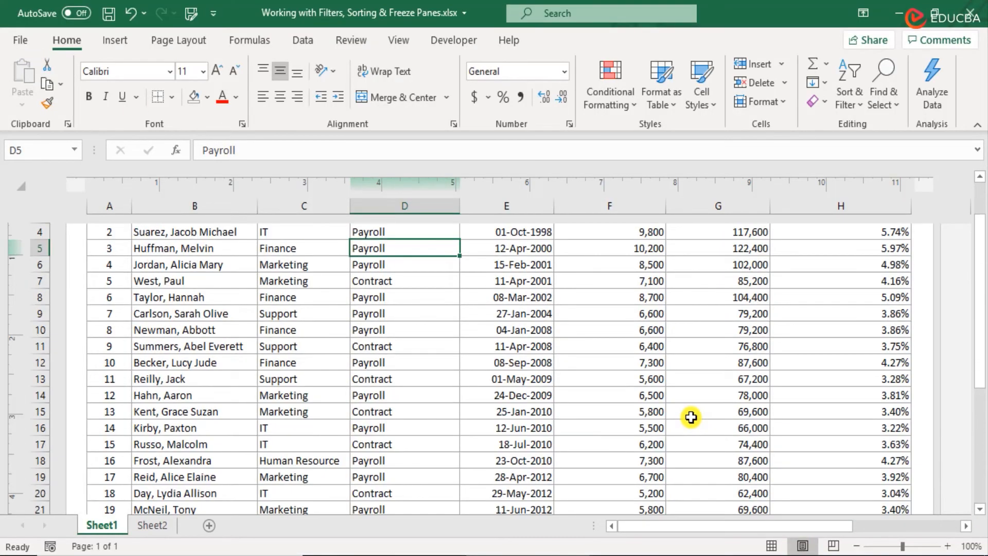
scroll(694, 424, down, 1)
click(858, 546)
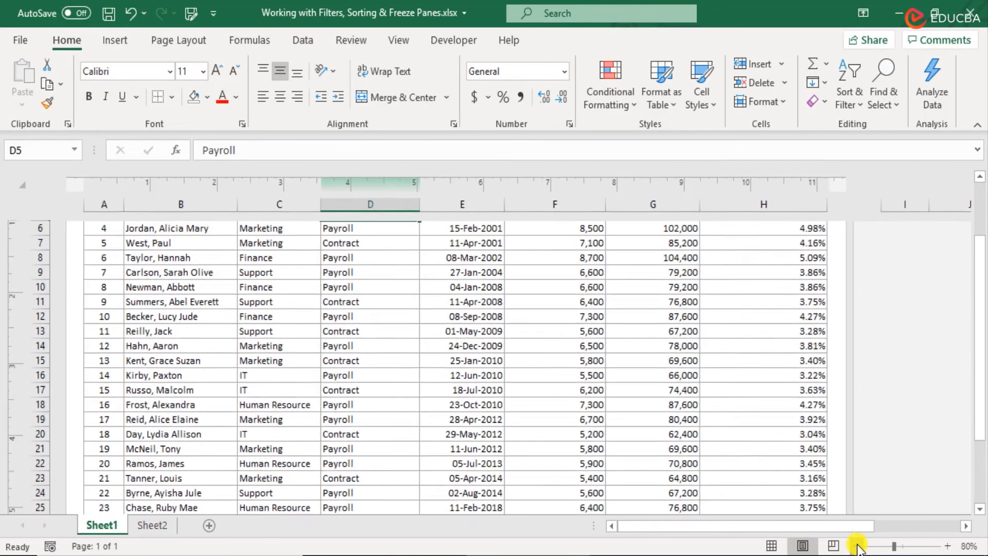
click(857, 546)
click(858, 546)
click(858, 546)
scroll(460, 335, down, 3)
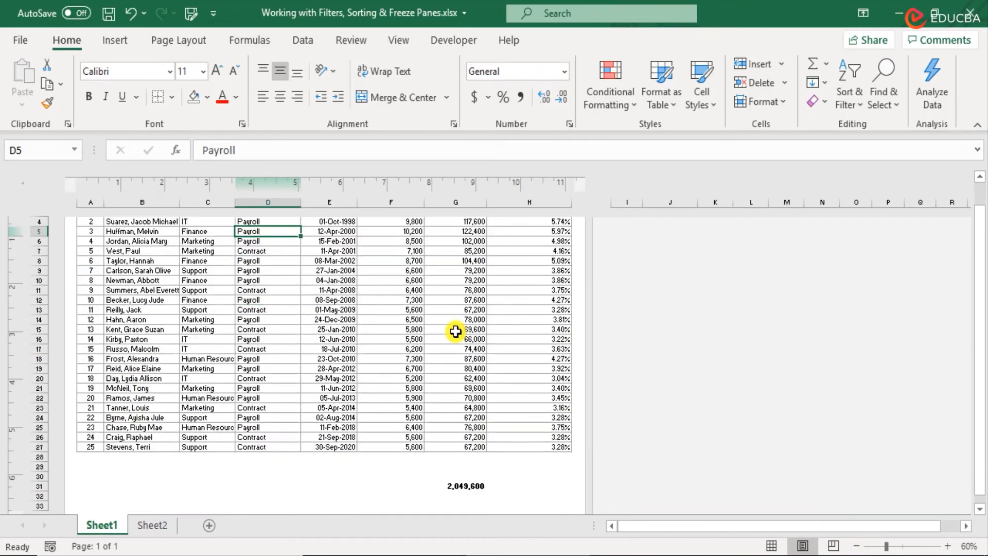
scroll(456, 331, up, 3)
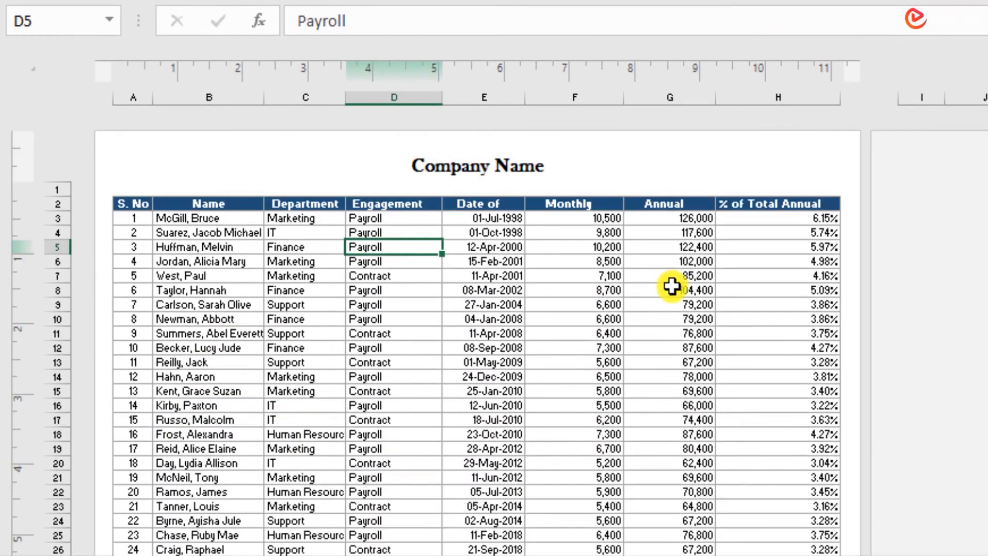
scroll(671, 287, down, 2)
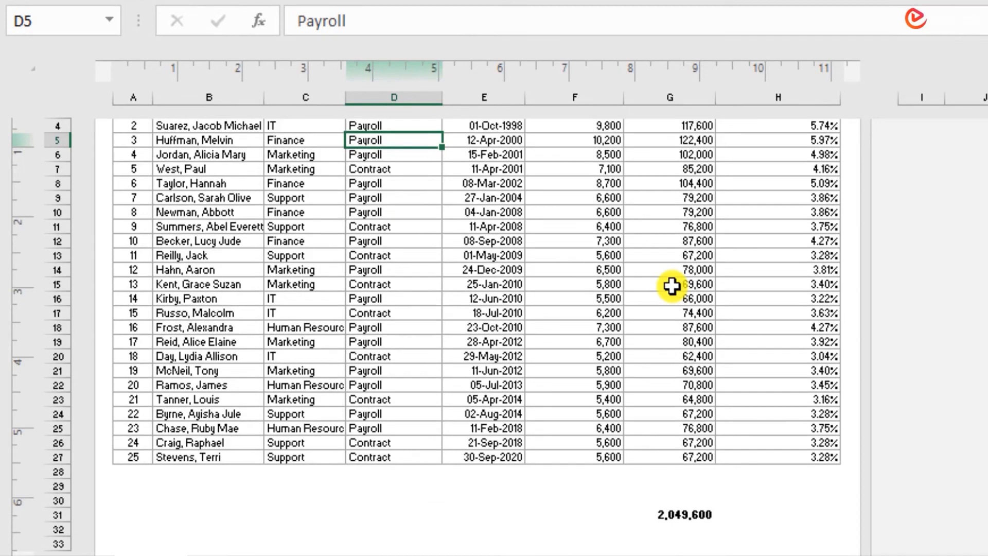
scroll(672, 286, down, 3)
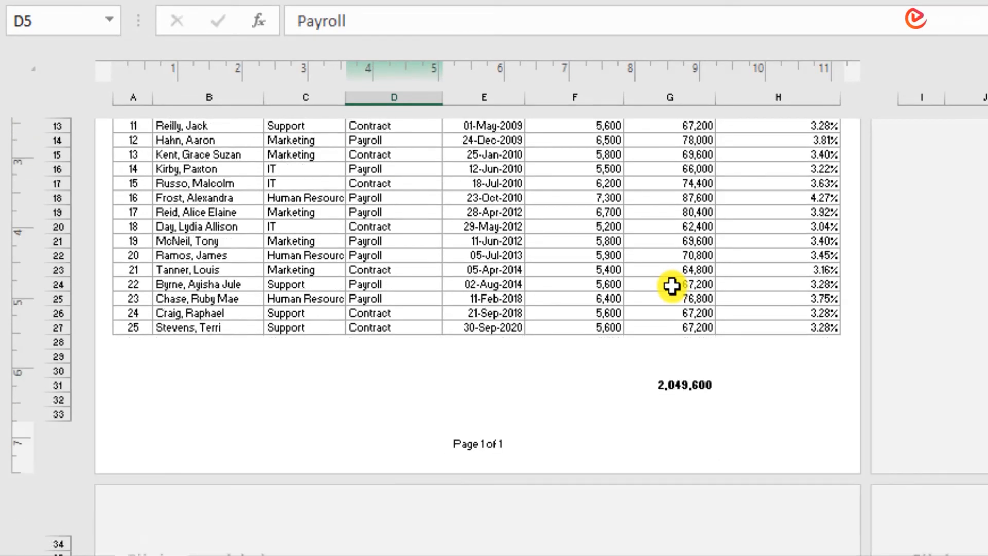
scroll(672, 287, up, 4)
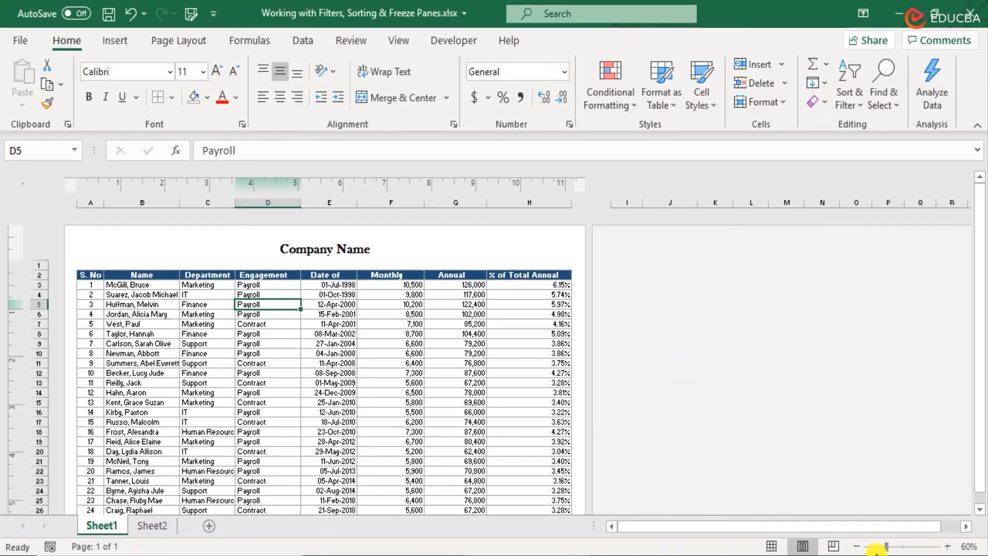
Step: Switch the sheet to Page Break Preview and examine the extent of the printable area
click(833, 546)
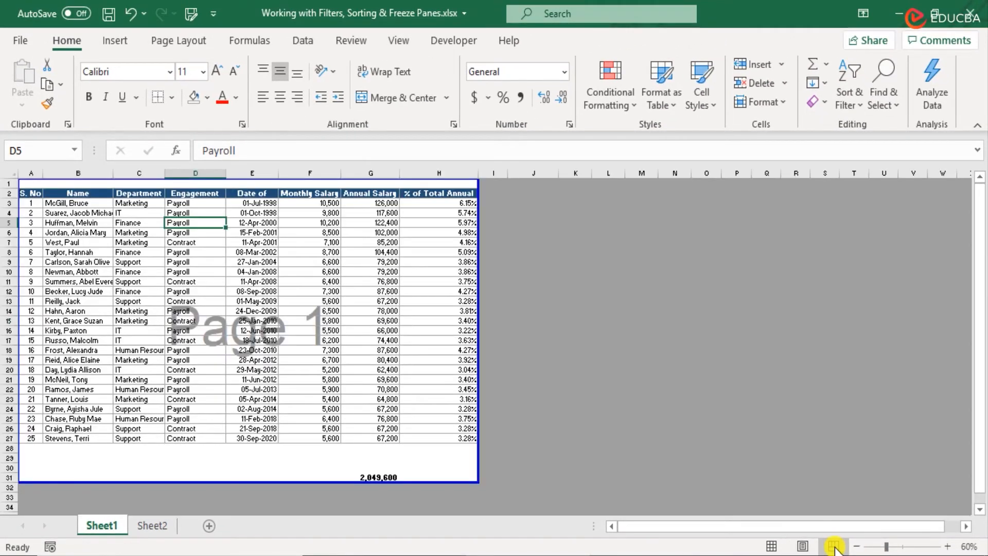
drag(628, 230, 868, 432)
click(580, 308)
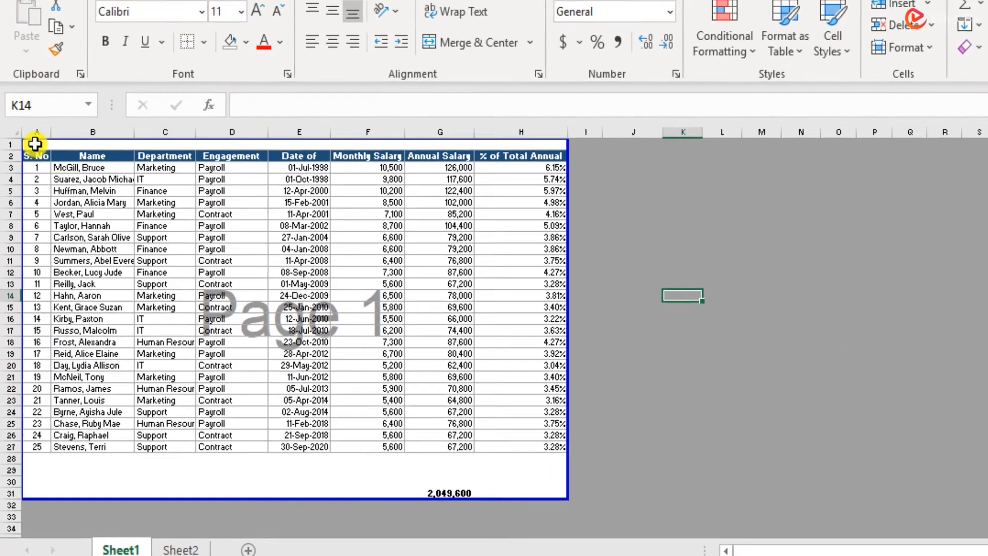
drag(34, 144, 521, 496)
click(949, 334)
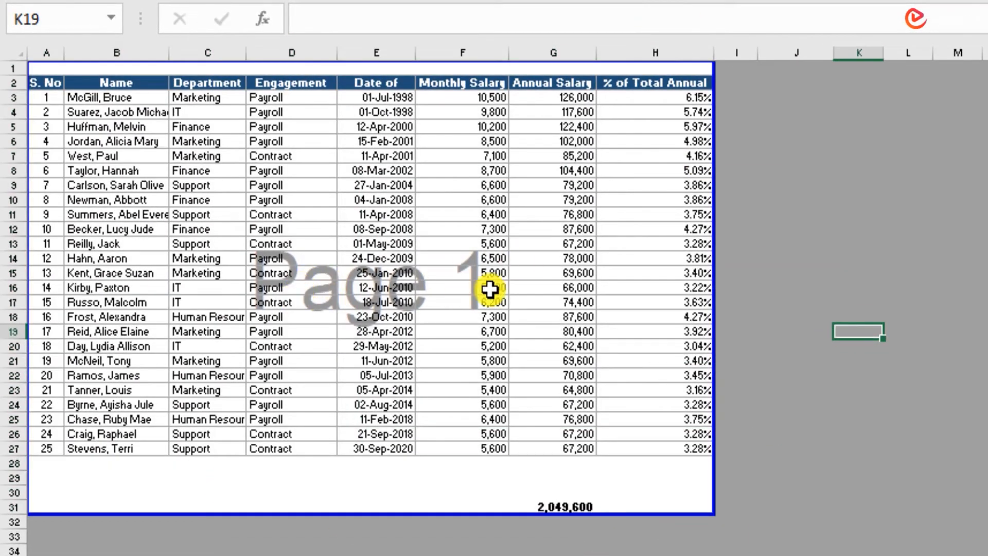
Step: Copy the salary table A2:H27 and paste it beside the original starting at cell I2
click(48, 82)
mouse_move(58, 94)
mouse_down()
mouse_move(624, 479)
mouse_move(658, 485)
mouse_move(682, 438)
mouse_up()
key(ctrl+c)
click(730, 80)
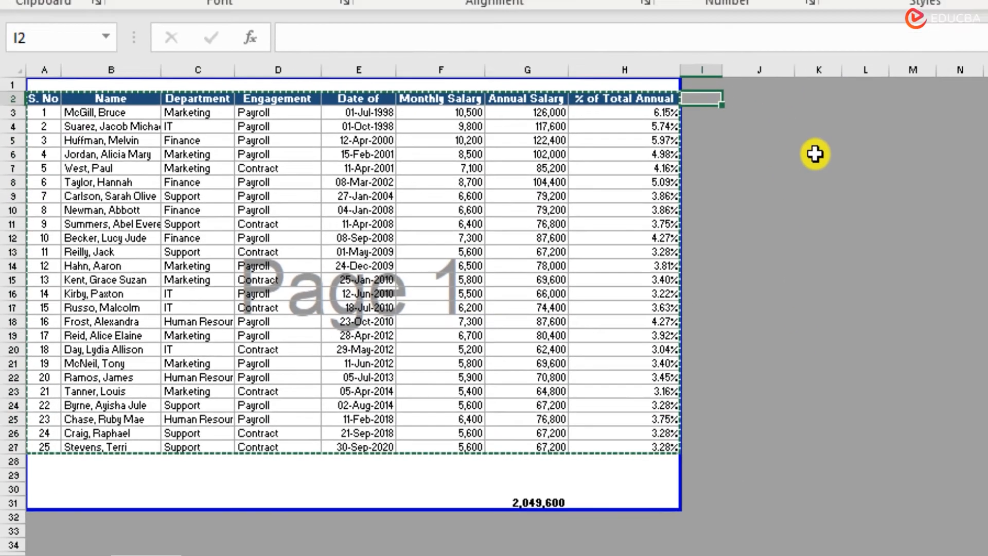
key(ctrl+v)
click(839, 285)
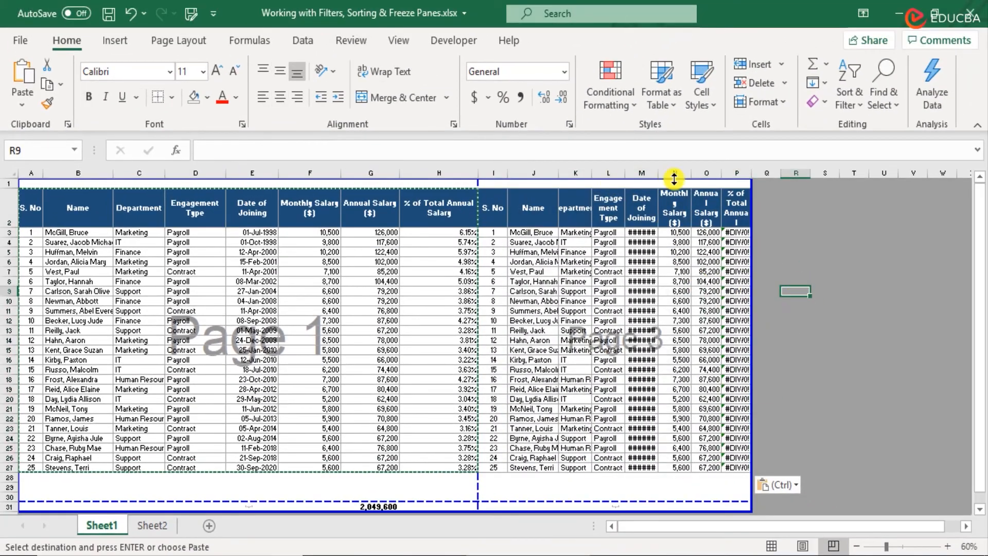
Step: Autofit the widths of columns M, J, K and P in the pasted copy of the salary table
double_click(658, 171)
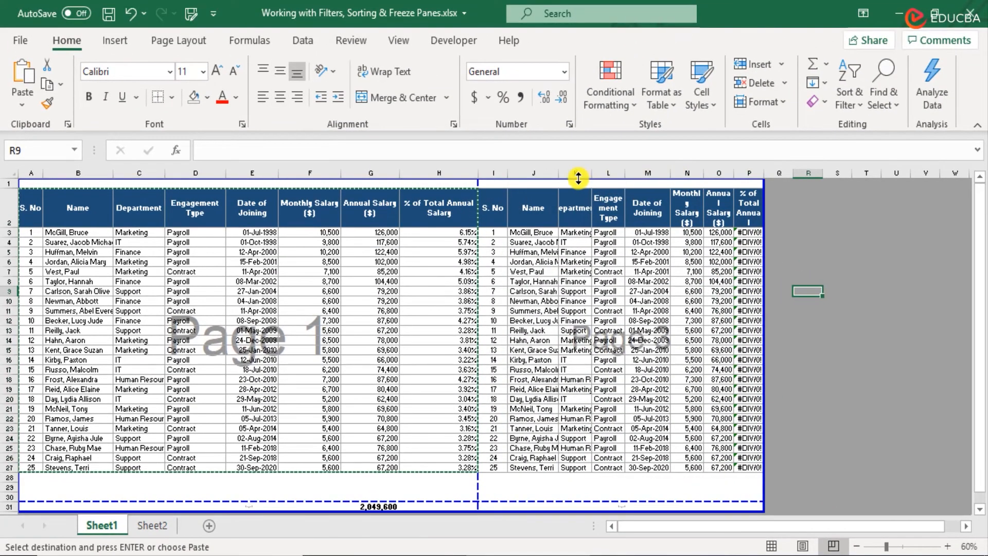
double_click(552, 173)
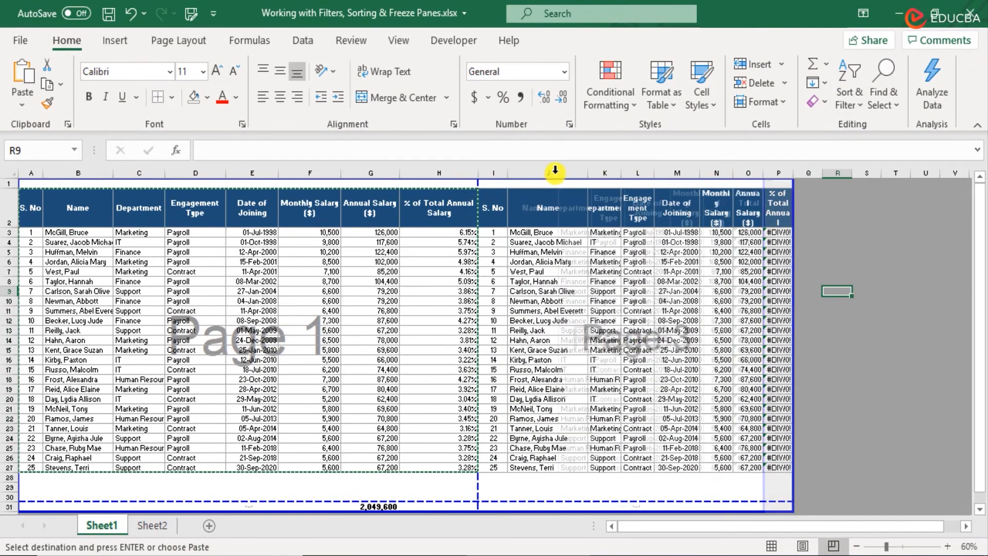
double_click(621, 173)
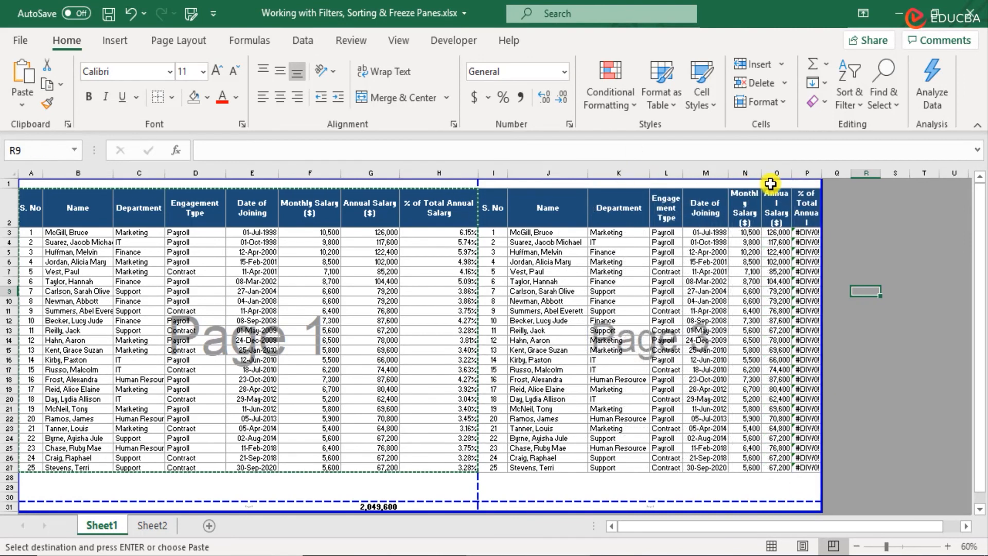
double_click(821, 176)
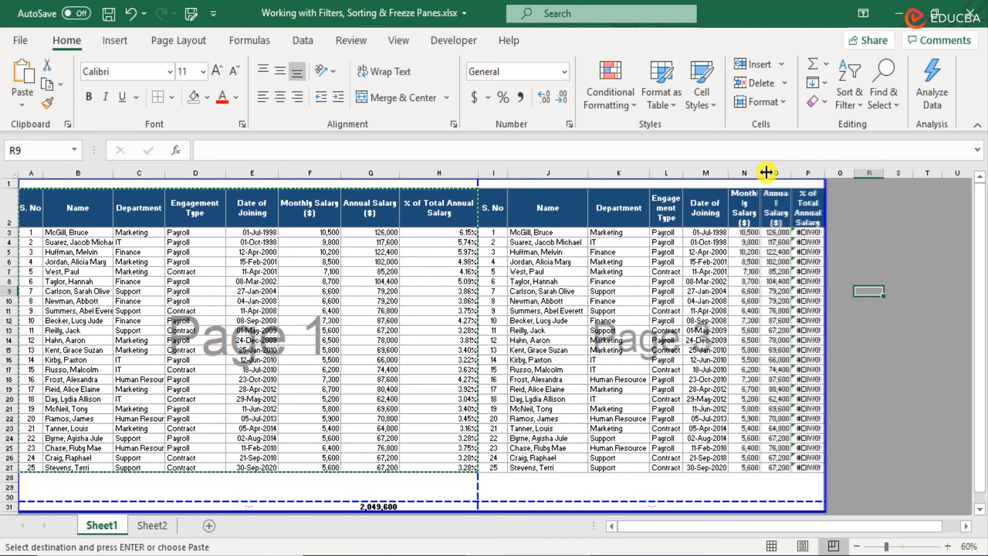
double_click(823, 174)
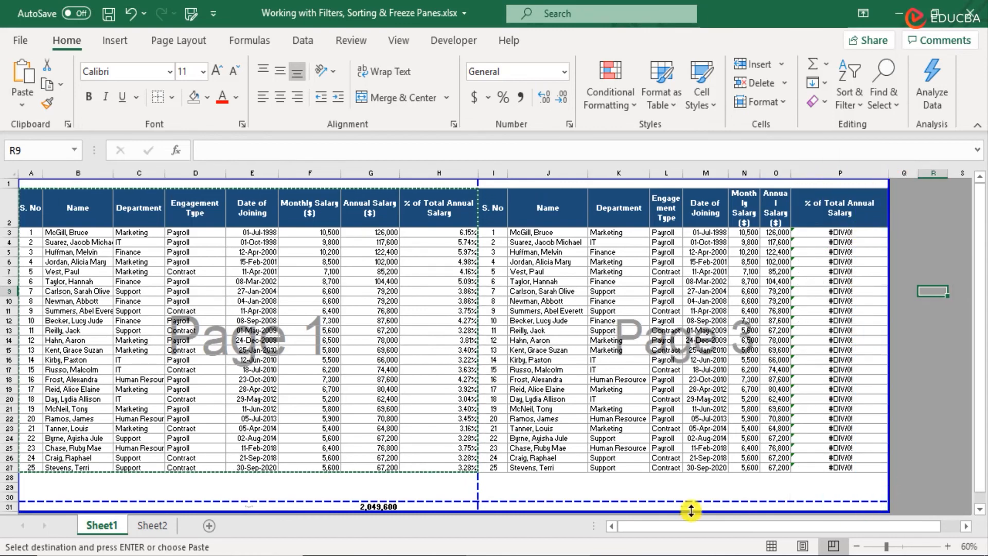
Step: Delete the annual salary total in cell G31 and examine how the page breaks divide the sheet
scroll(811, 350, down, 3)
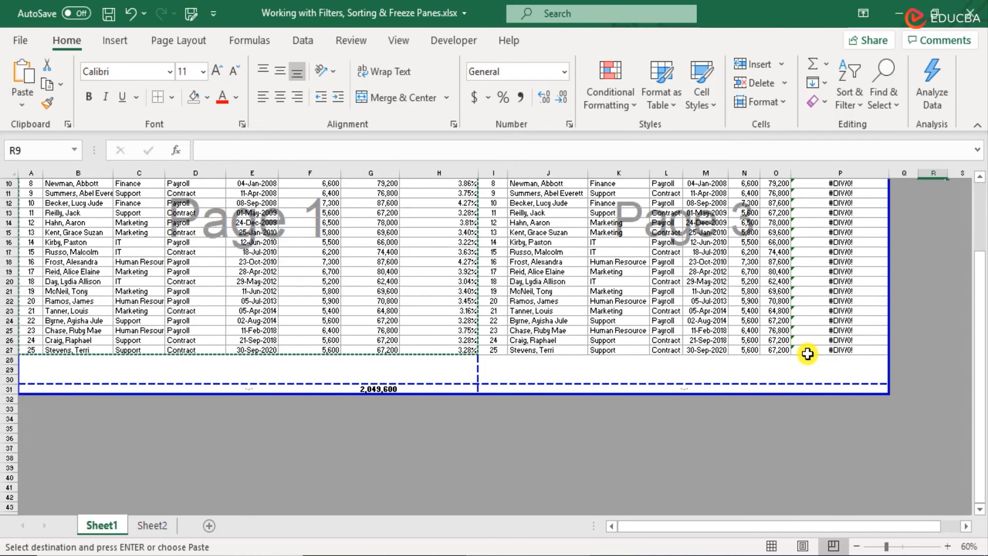
scroll(808, 354, up, 3)
scroll(810, 353, down, 1)
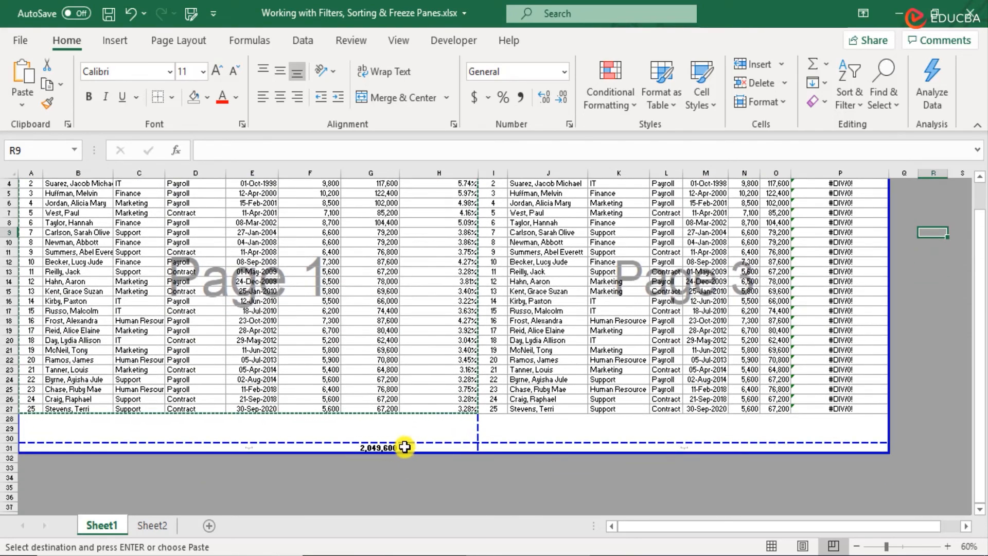
click(390, 447)
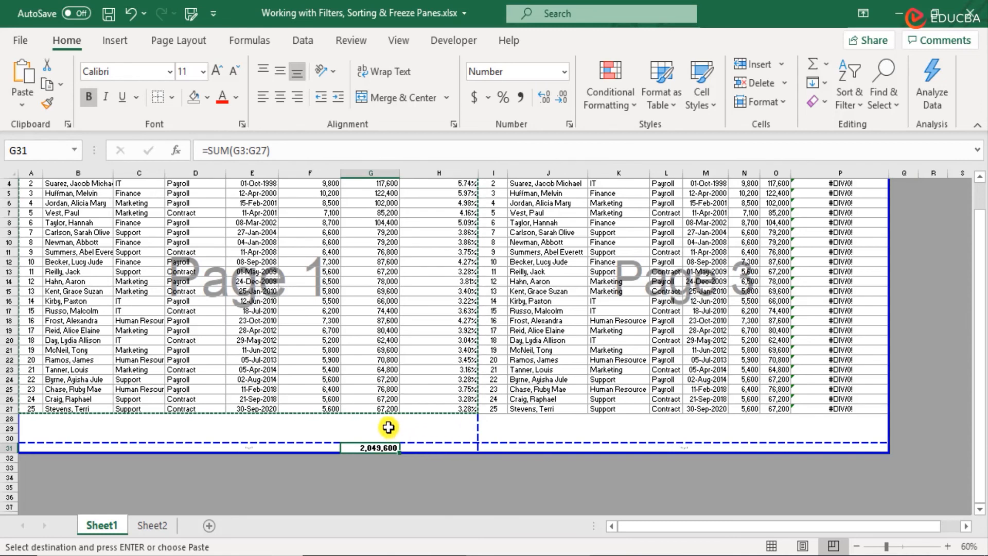
key(Delete)
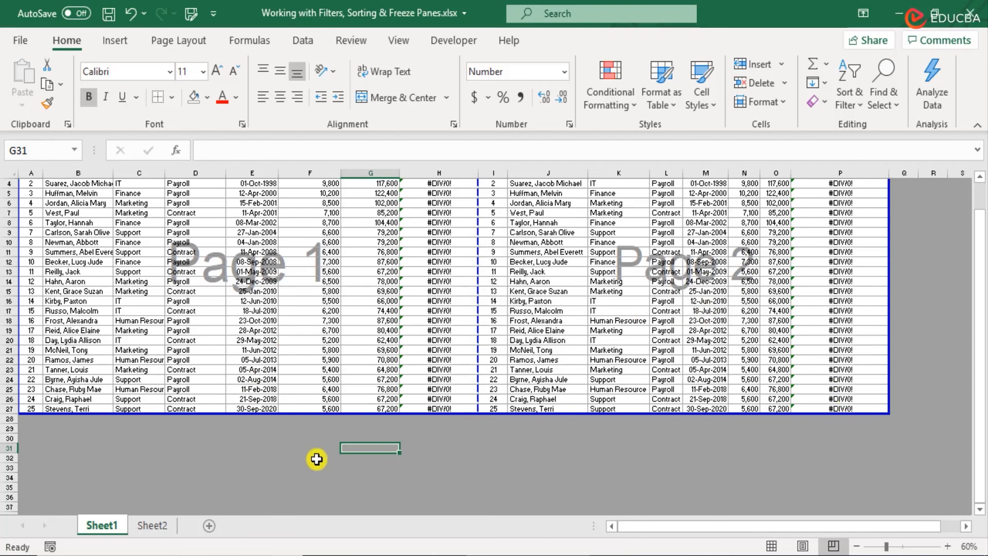
click(675, 293)
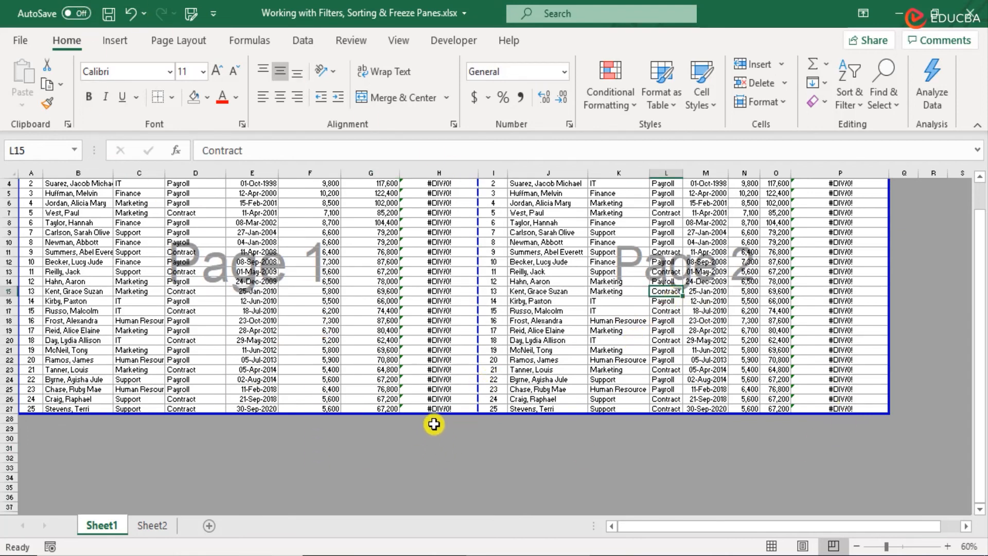
Step: Undo the total's deletion, the column width changes and the pasted copy of the table
click(137, 17)
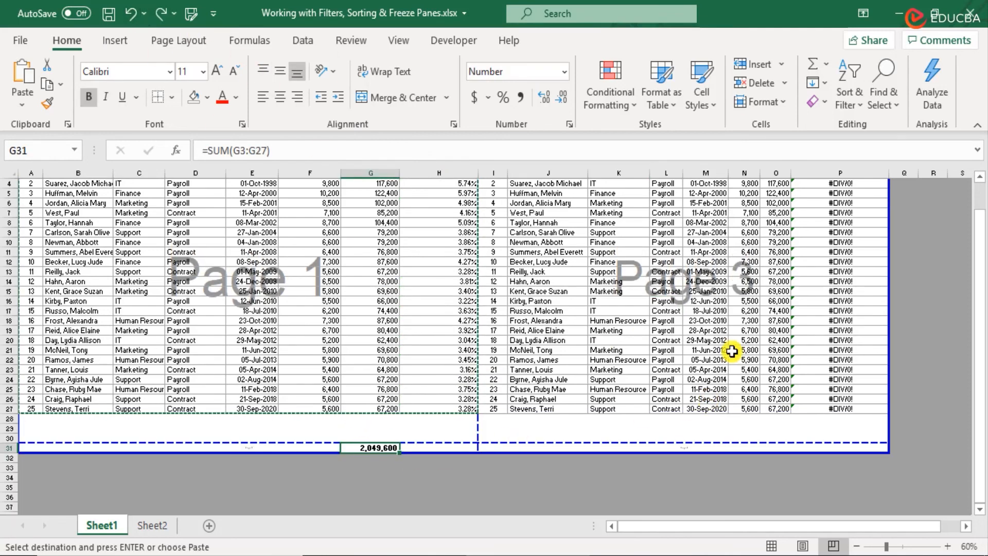
click(131, 15)
click(132, 16)
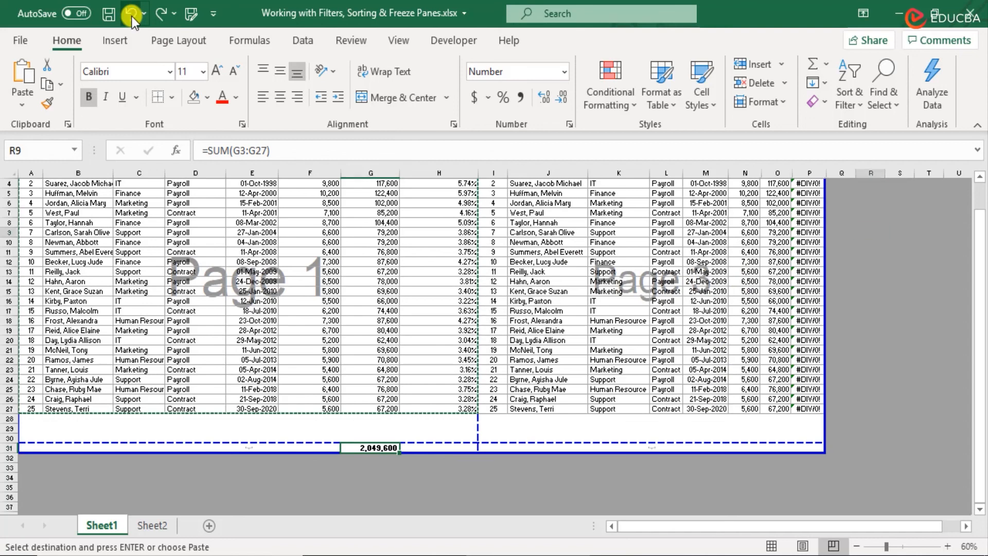
click(132, 16)
click(131, 17)
click(132, 17)
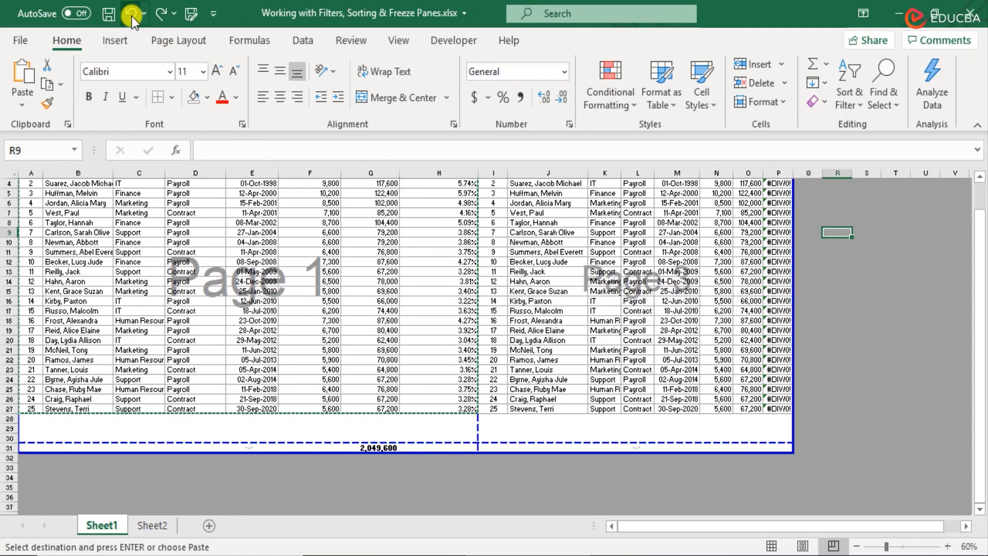
click(132, 16)
click(132, 17)
click(132, 16)
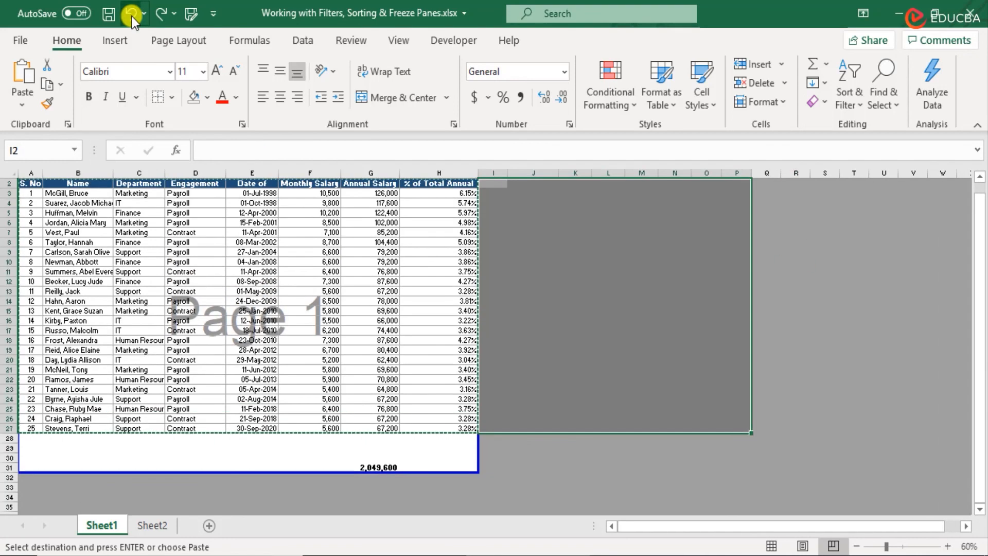
Step: Clear the pending copy selection, select cell A1 and return the sheet to Normal view
click(33, 185)
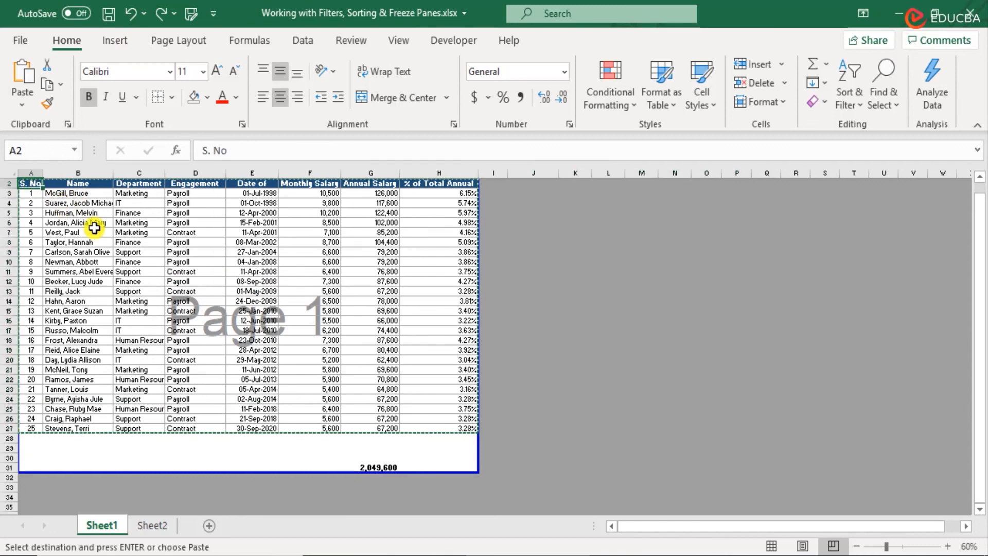
scroll(363, 412, up, 1)
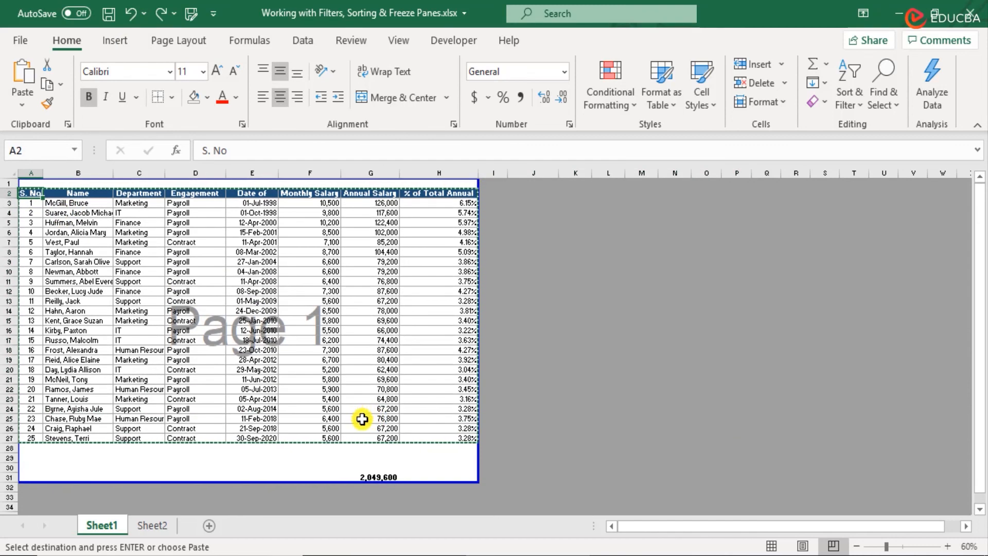
key(Escape)
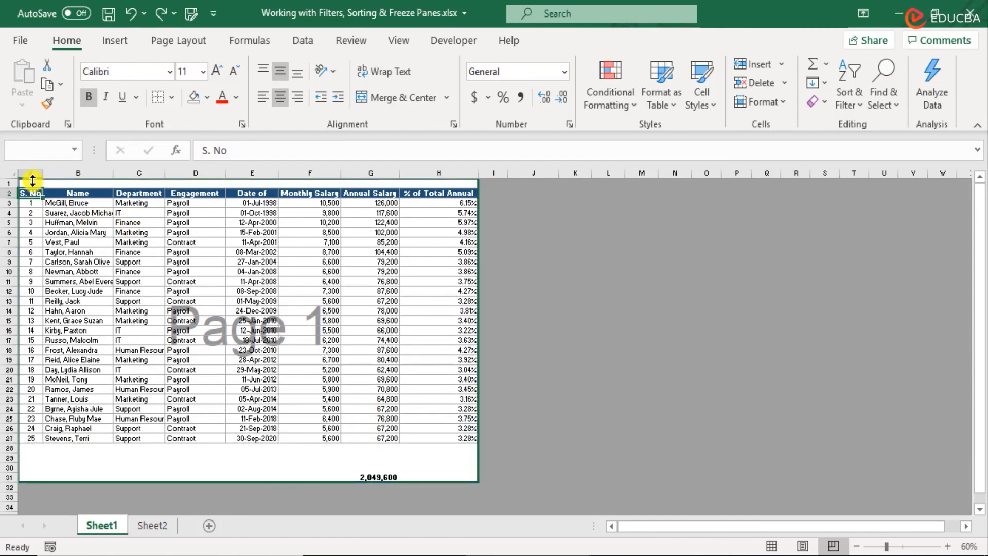
click(32, 183)
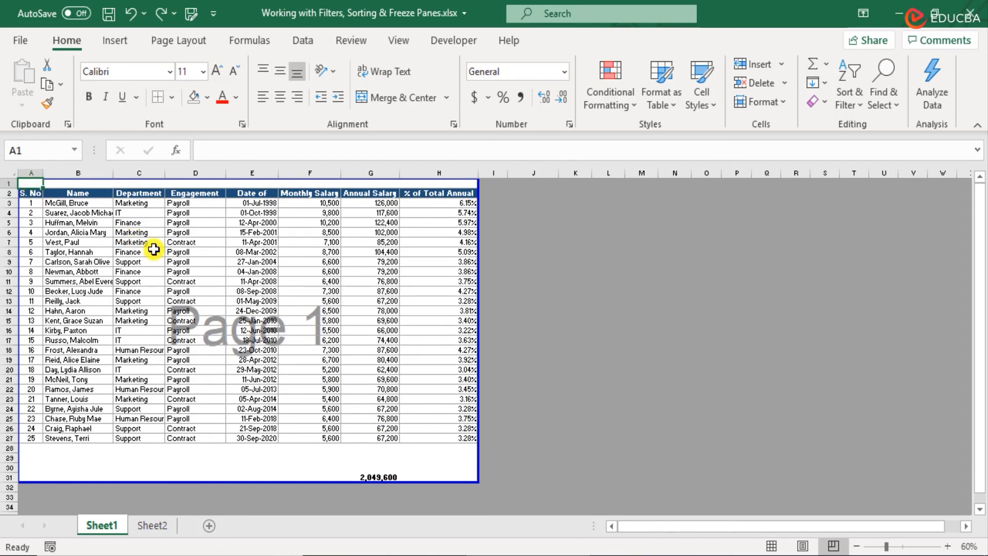
click(771, 547)
scroll(553, 370, down, 4)
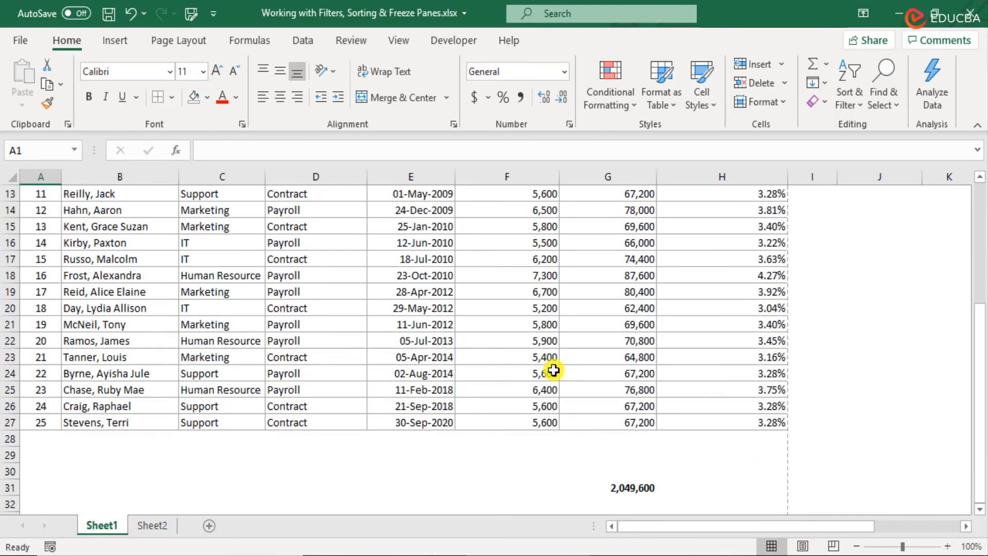